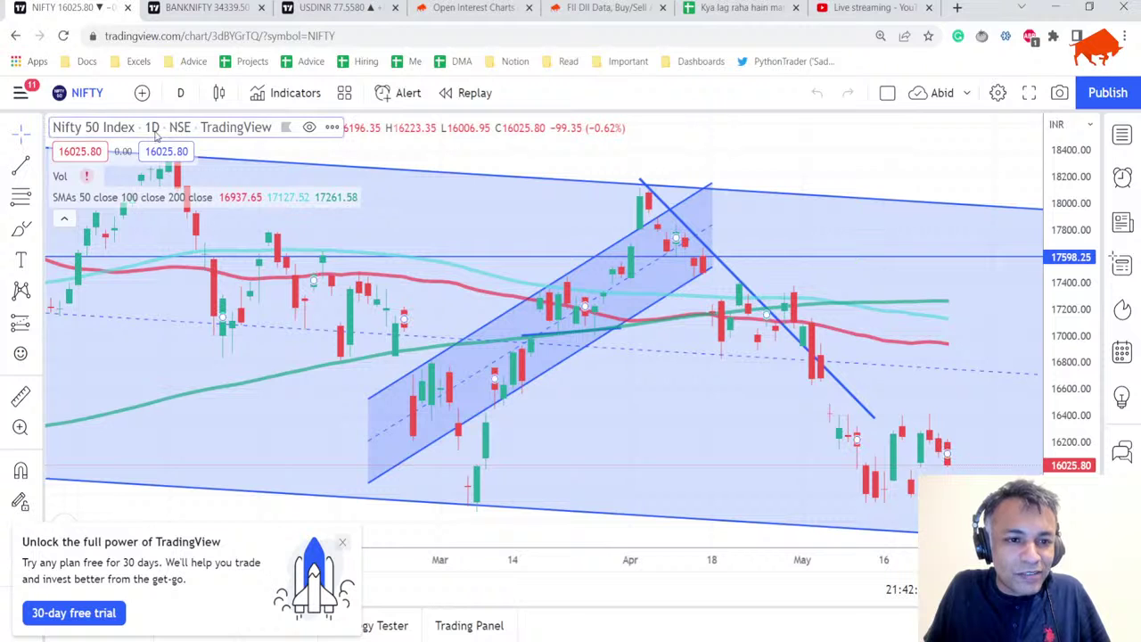
# Switch the NIFTY chart to 1-hour candles
pyautogui.click(182, 92)
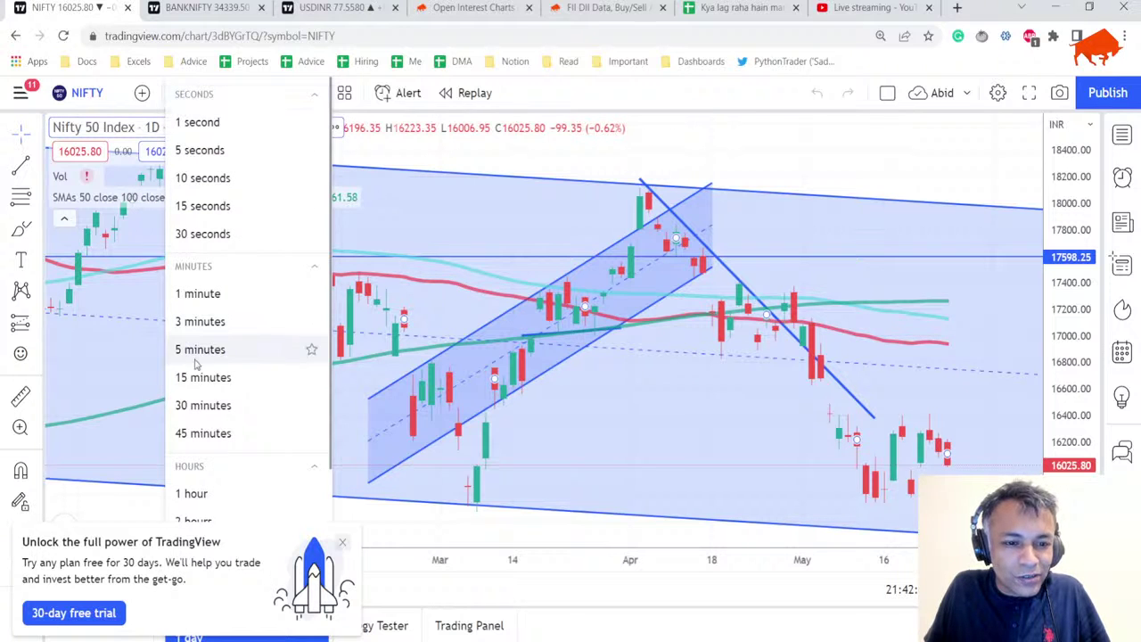
pyautogui.scroll(-2, 209, 466)
pyautogui.click(221, 412)
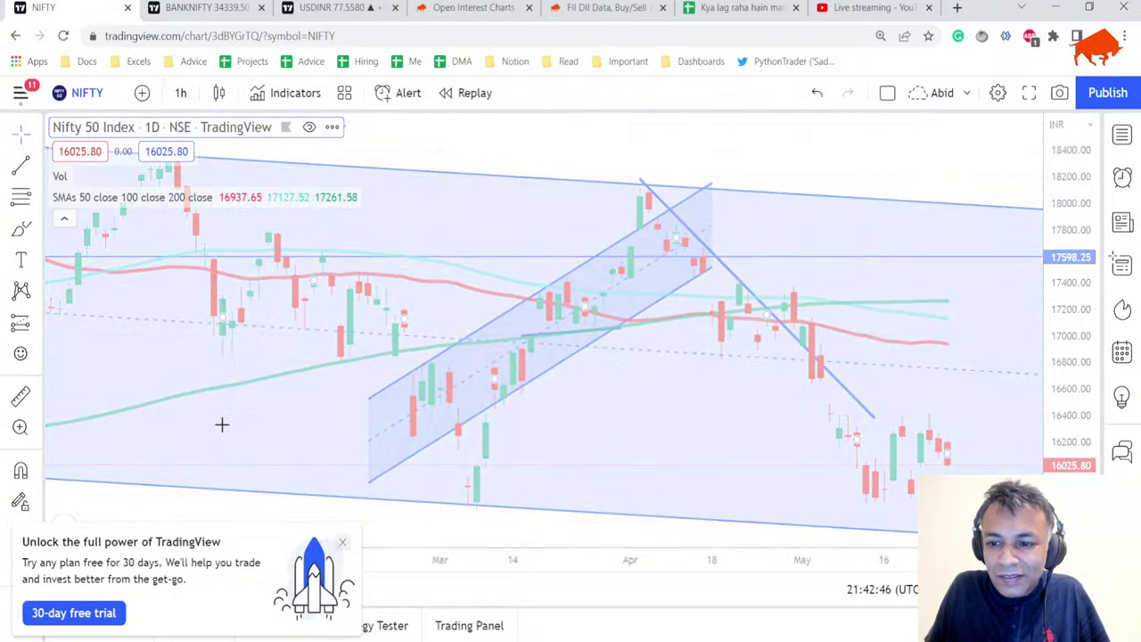
pyautogui.scroll(-5, 433, 249)
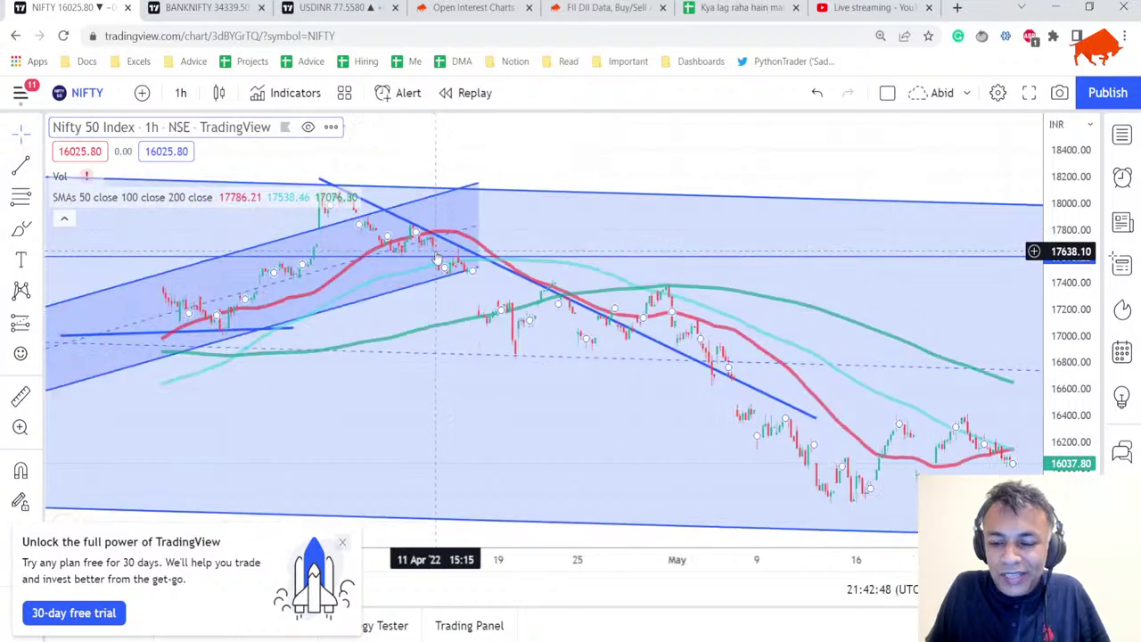
pyautogui.scroll(5, 436, 258)
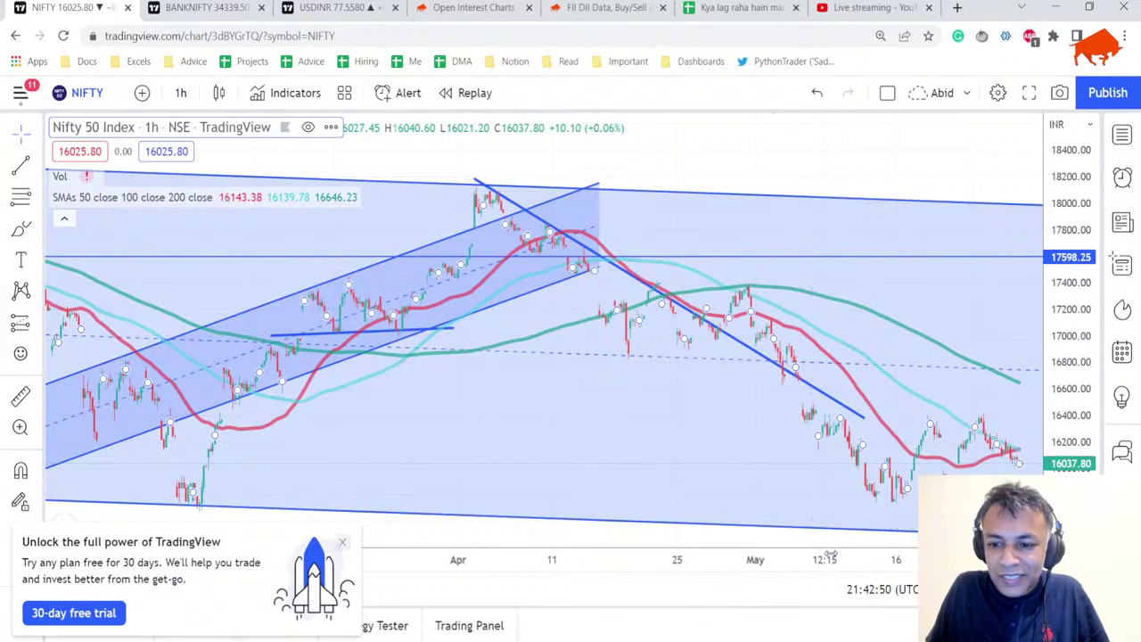
# Extend the falling trend line's end rightward to about 16367
pyautogui.moveTo(779, 535); pyautogui.dragTo(698, 429)
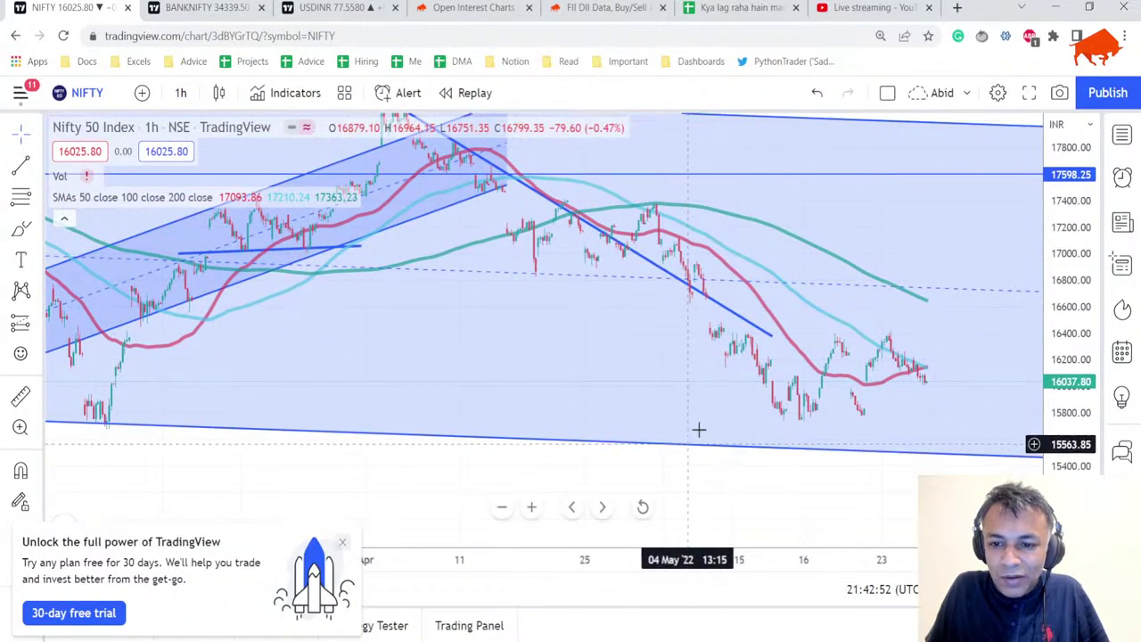
pyautogui.moveTo(771, 335); pyautogui.dragTo(995, 348)
pyautogui.scroll(-5, 950, 351)
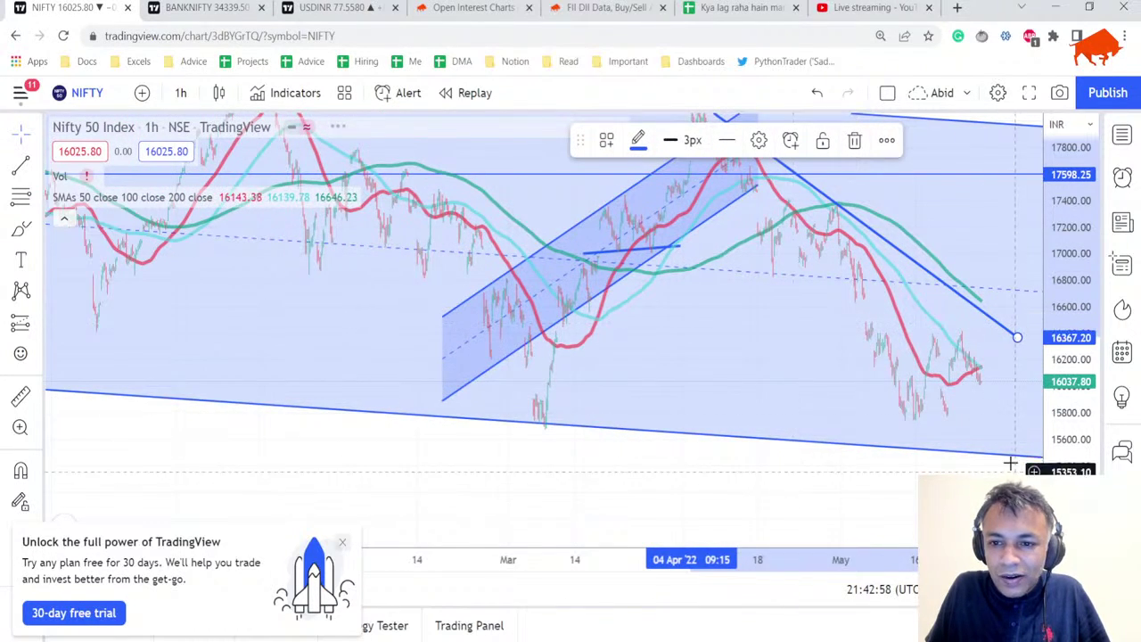
pyautogui.scroll(-1, 909, 383)
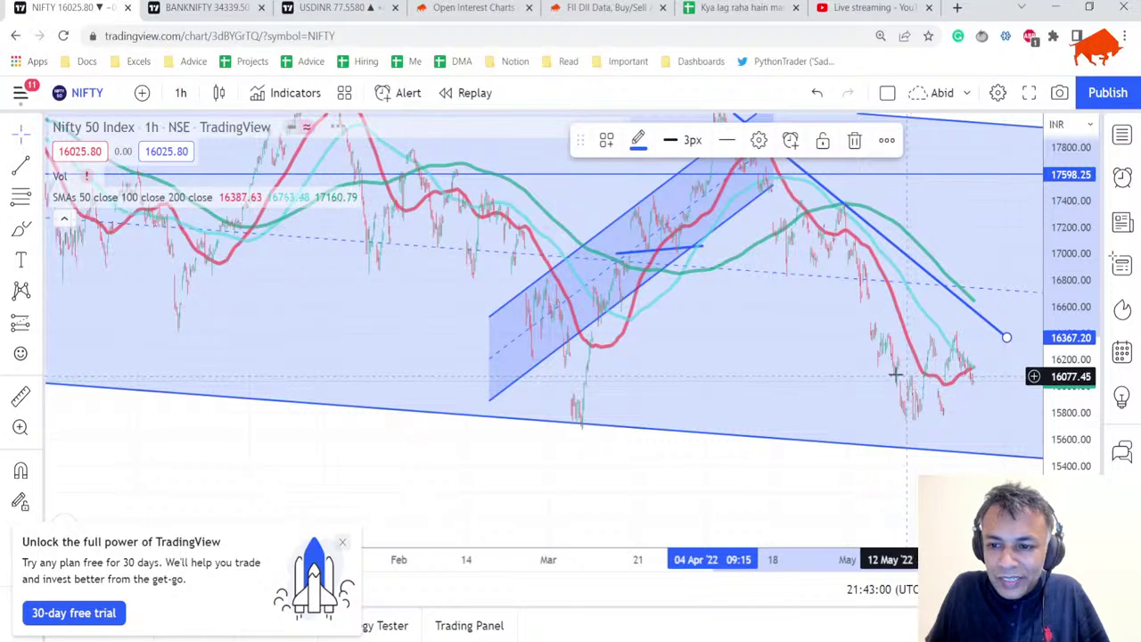
pyautogui.scroll(3, 882, 392)
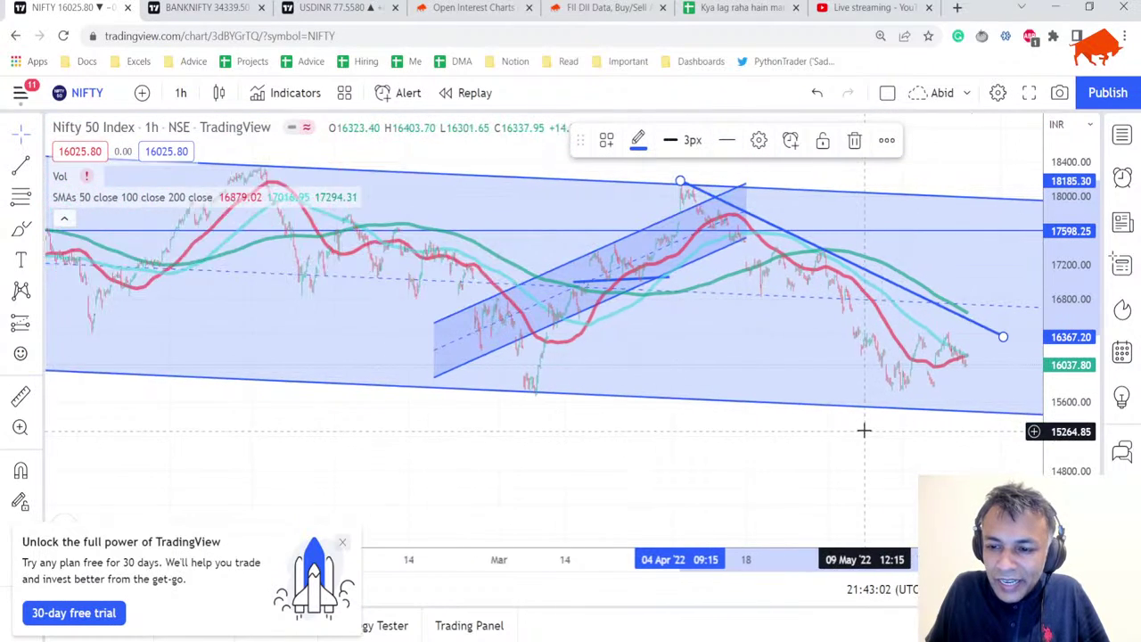
pyautogui.scroll(2, 864, 431)
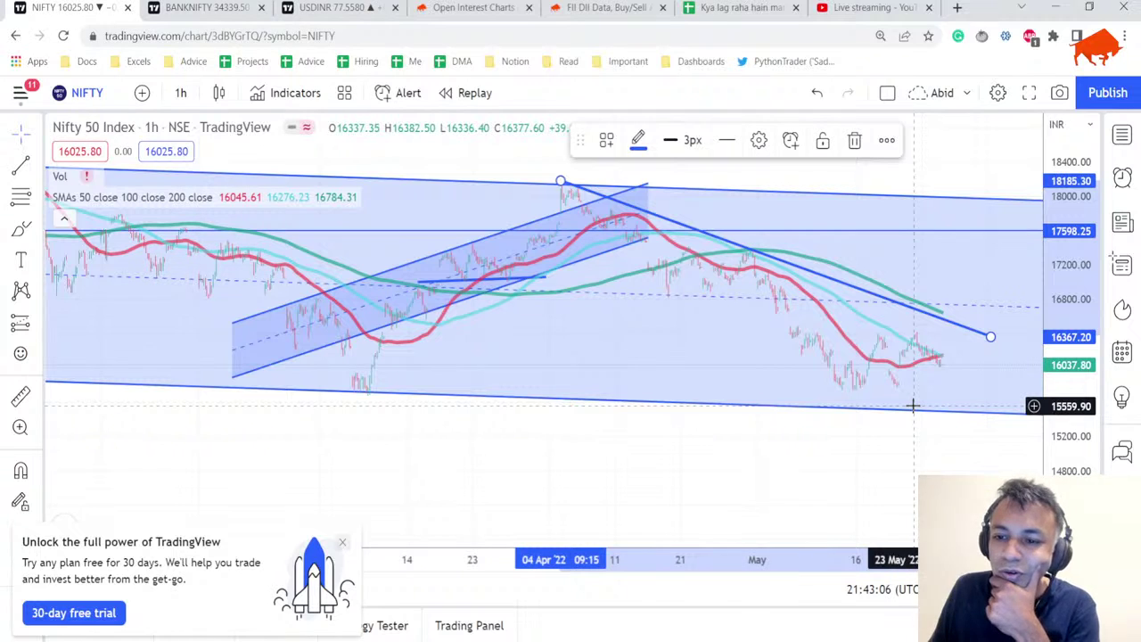
pyautogui.scroll(2, 912, 397)
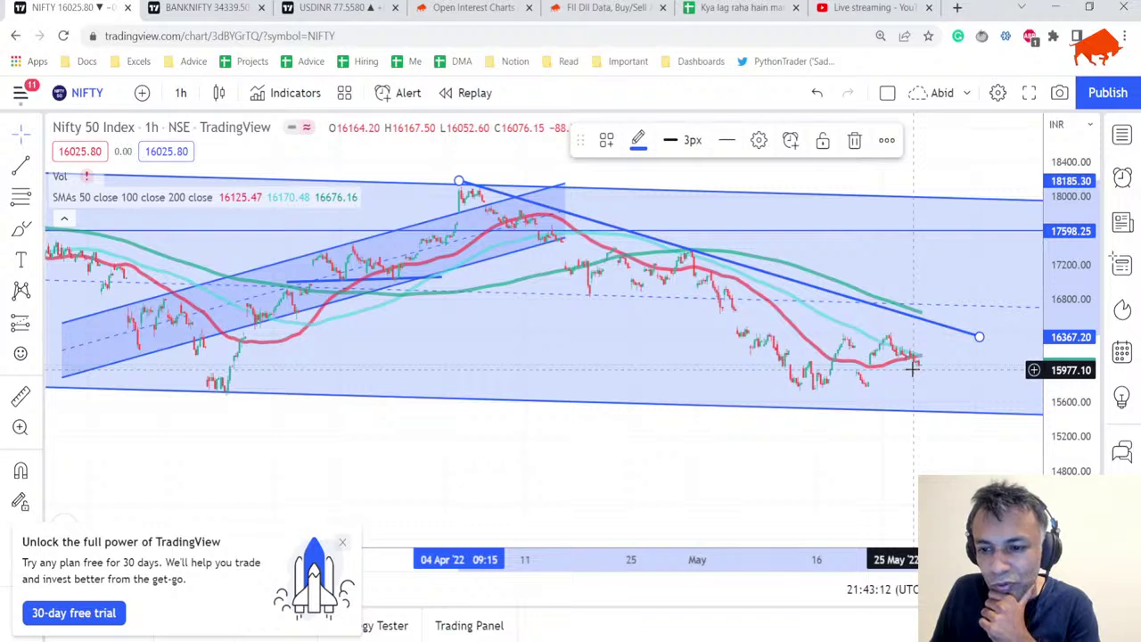
# Put NIFTY back on 1-day candles and zoom into the recent price channel
pyautogui.click(181, 92)
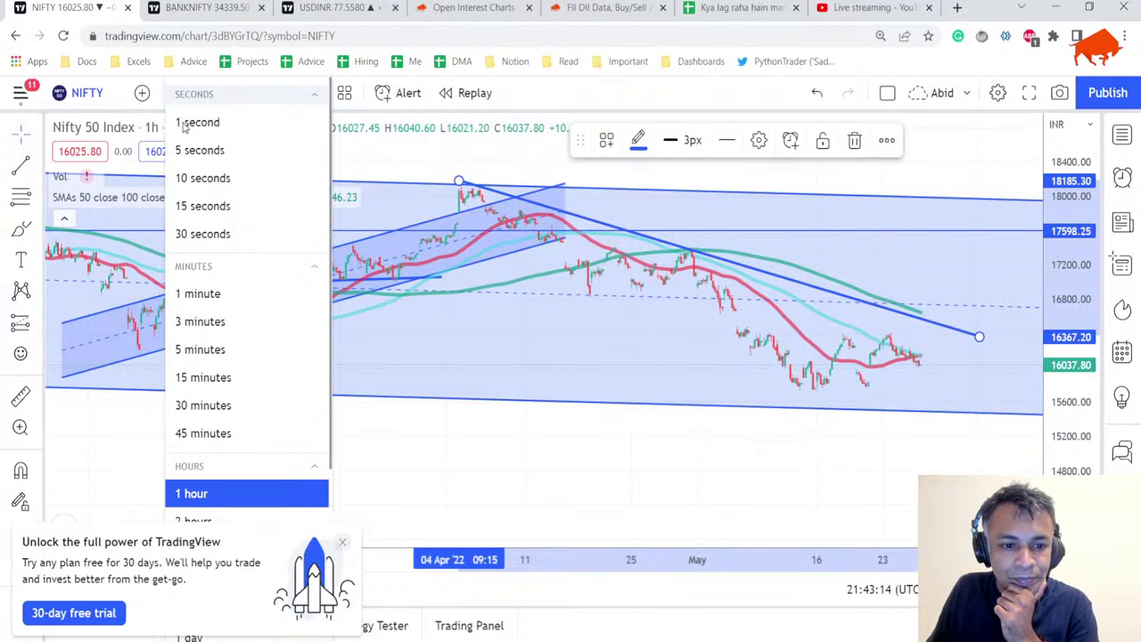
pyautogui.scroll(-3, 205, 445)
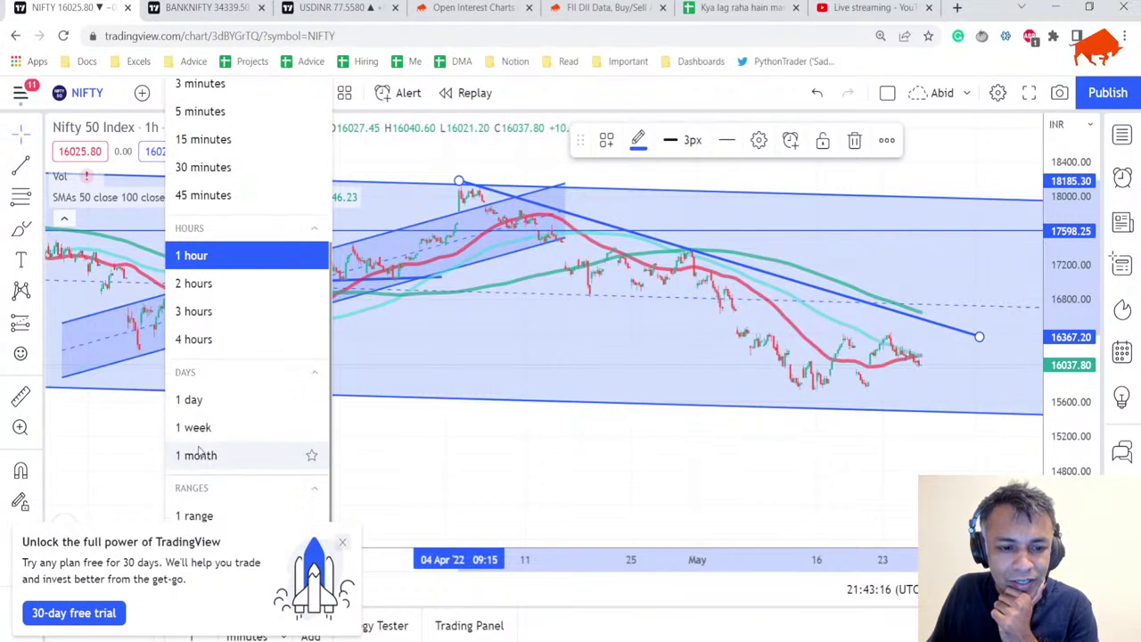
pyautogui.click(209, 400)
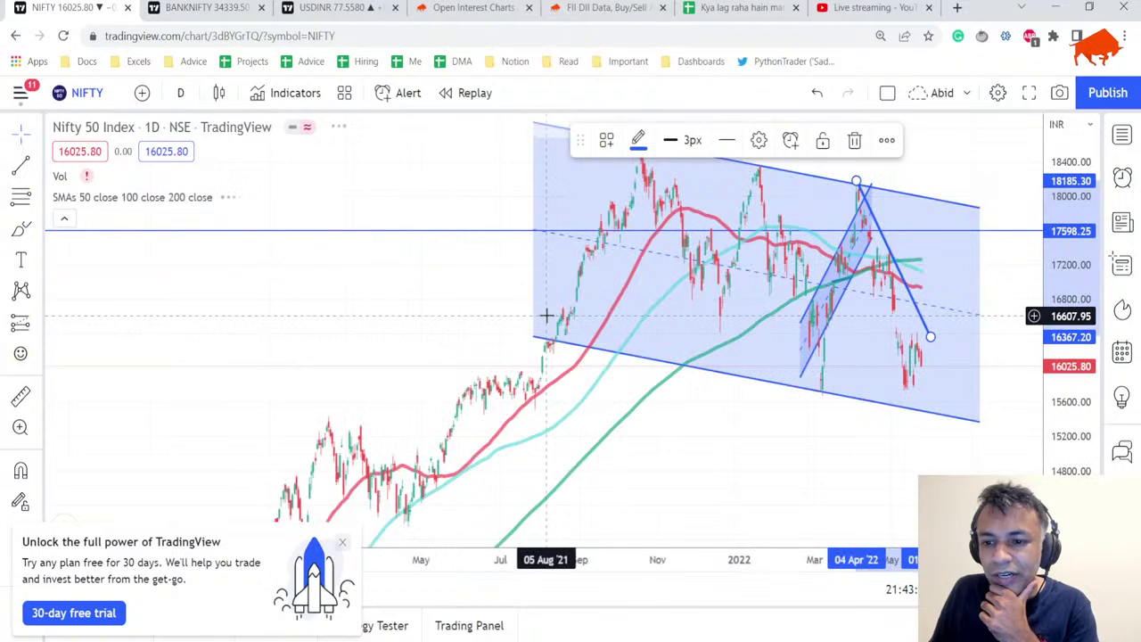
pyautogui.scroll(3, 546, 315)
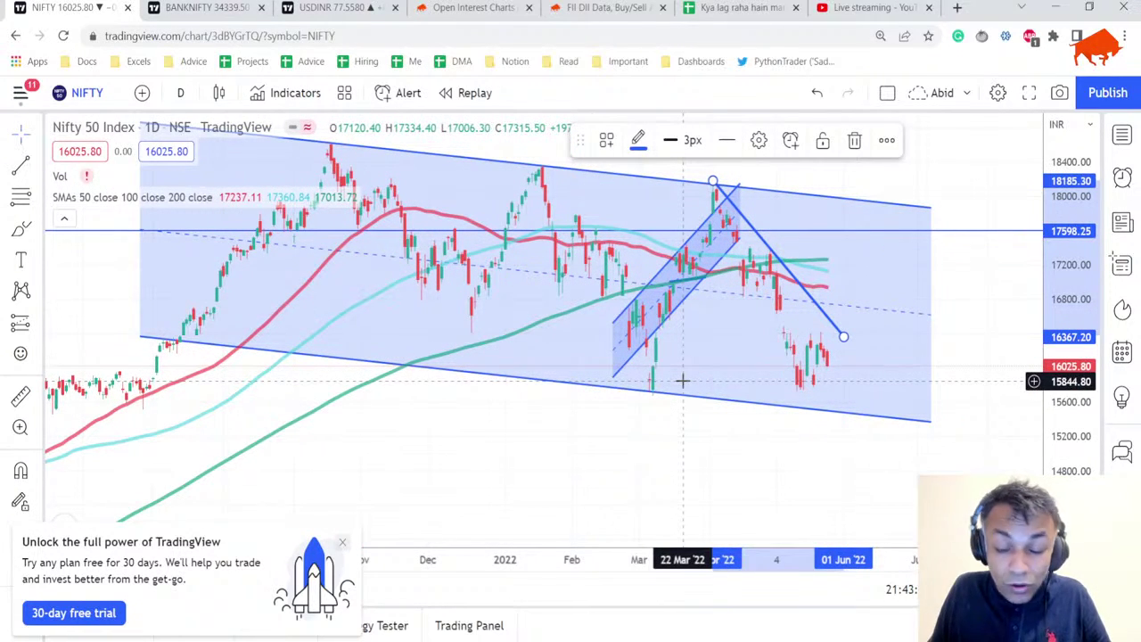
pyautogui.scroll(2, 665, 372)
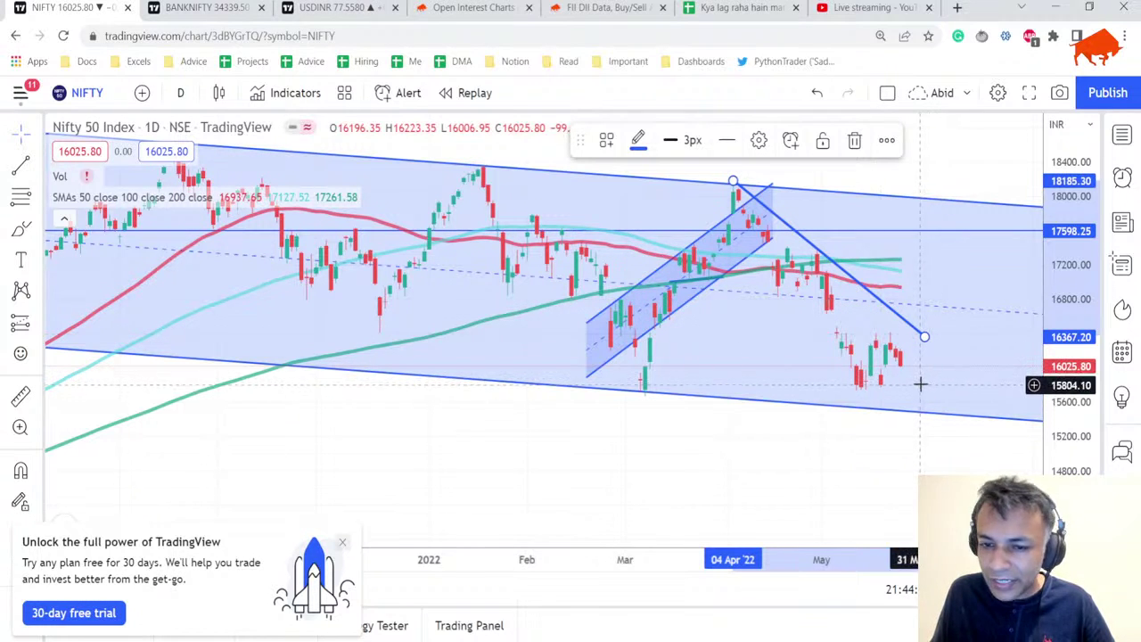
# Change the NIFTY chart interval to 1 week
pyautogui.click(180, 93)
pyautogui.scroll(-3, 240, 357)
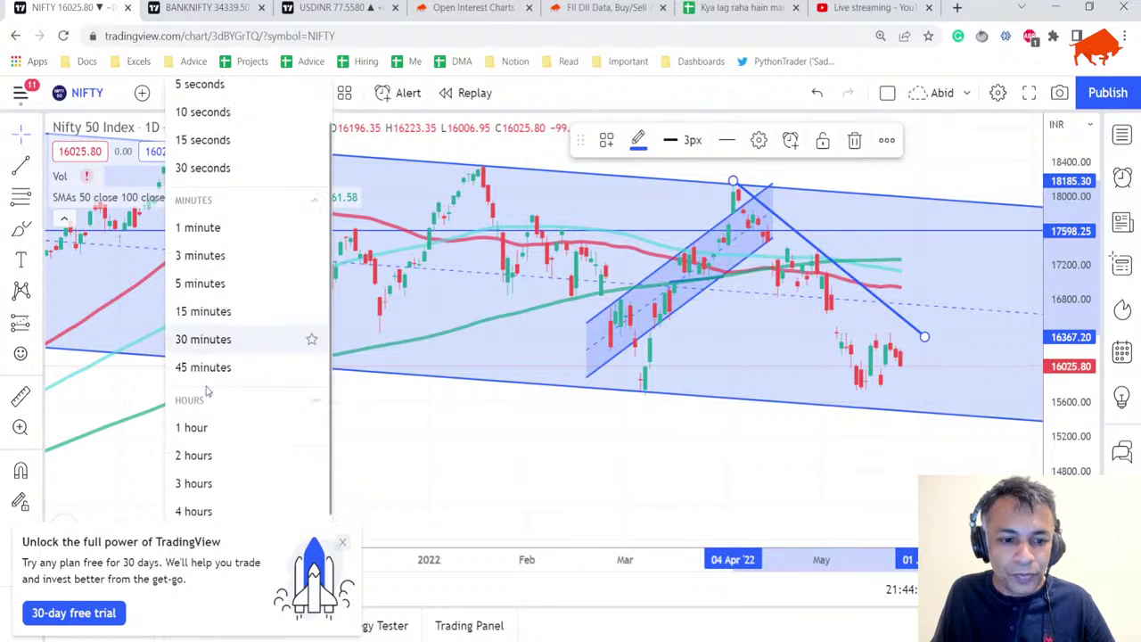
pyautogui.click(208, 508)
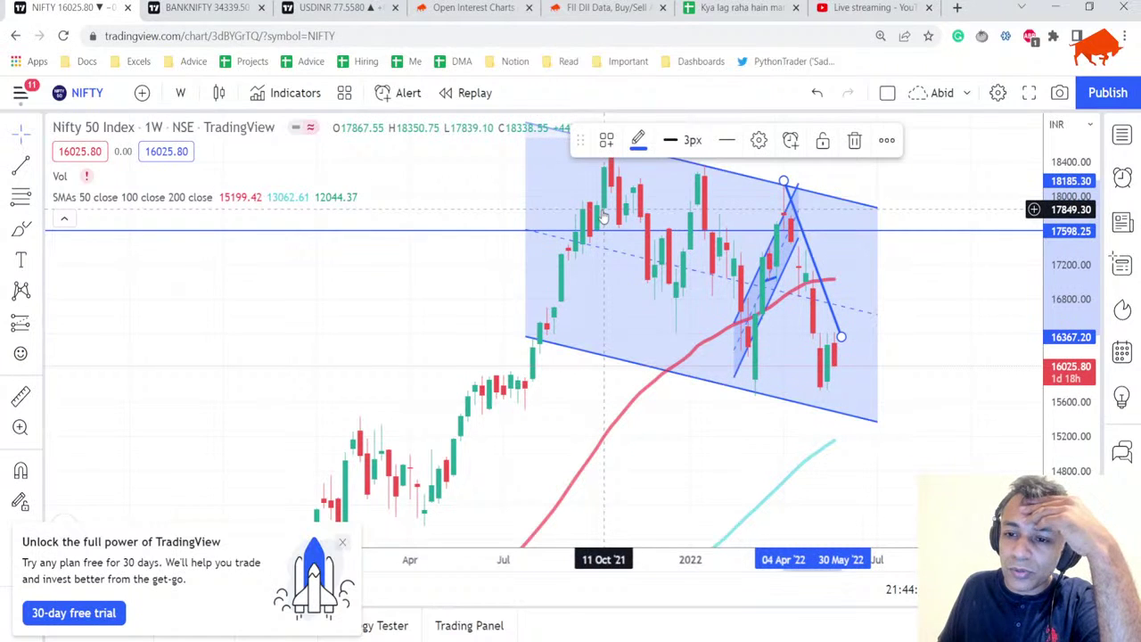
# Bring up Sensibull's NIFTY weekly OI change-by-strike charts for May 25
pyautogui.click(206, 7)
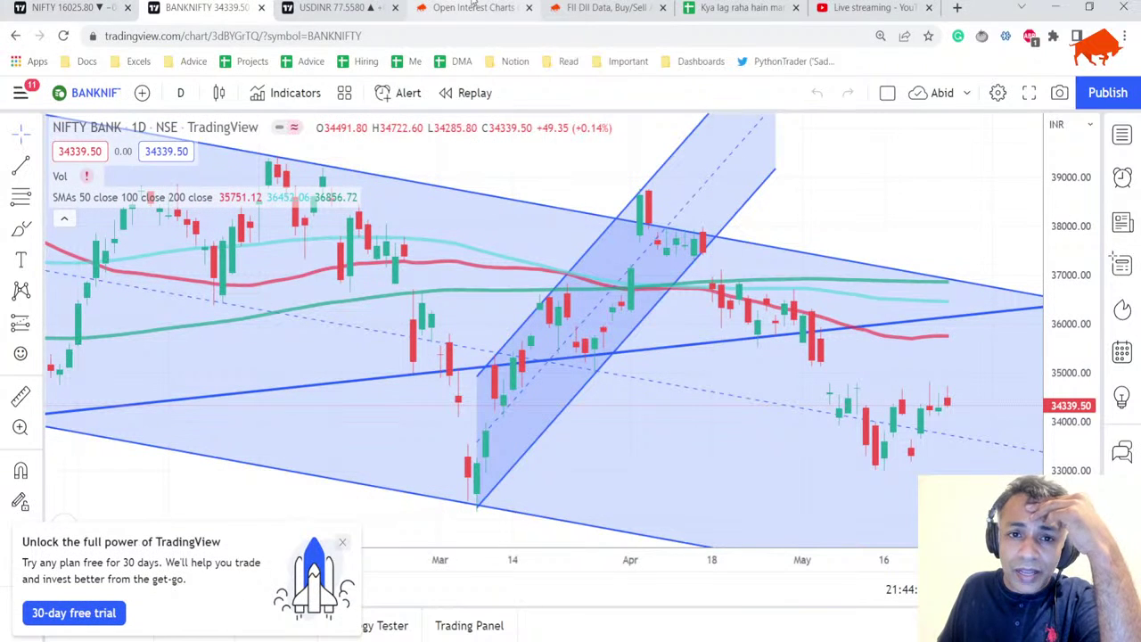
pyautogui.click(502, 7)
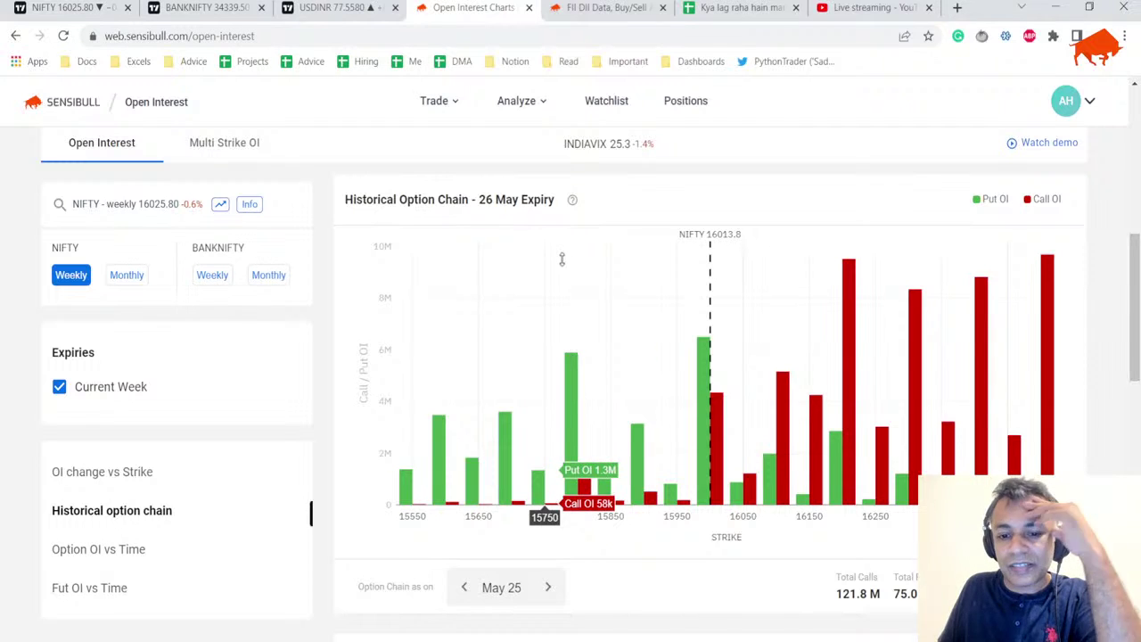
pyautogui.scroll(5, 561, 259)
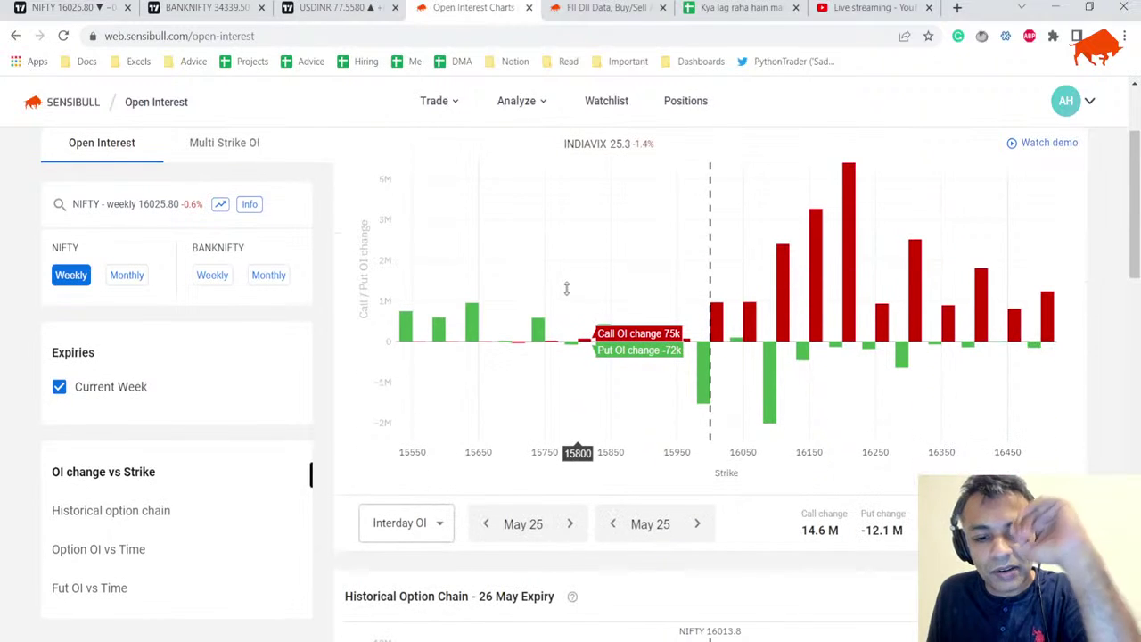
pyautogui.scroll(-5, 566, 290)
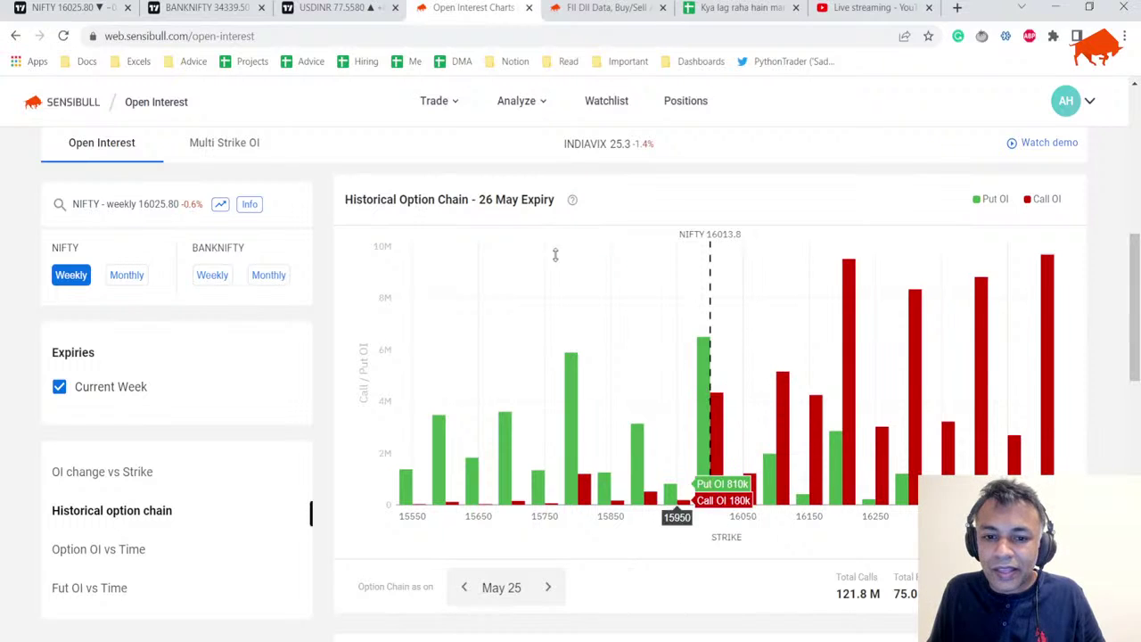
pyautogui.scroll(-5, 472, 280)
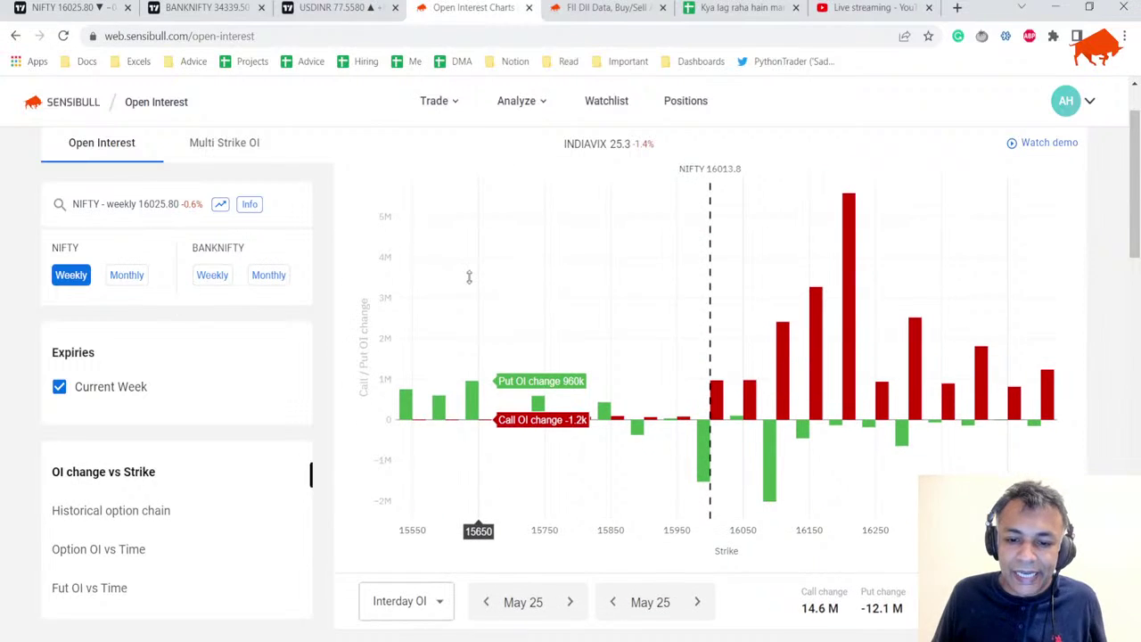
pyautogui.scroll(-1, 472, 277)
pyautogui.scroll(2, 508, 446)
pyautogui.scroll(-2, 521, 420)
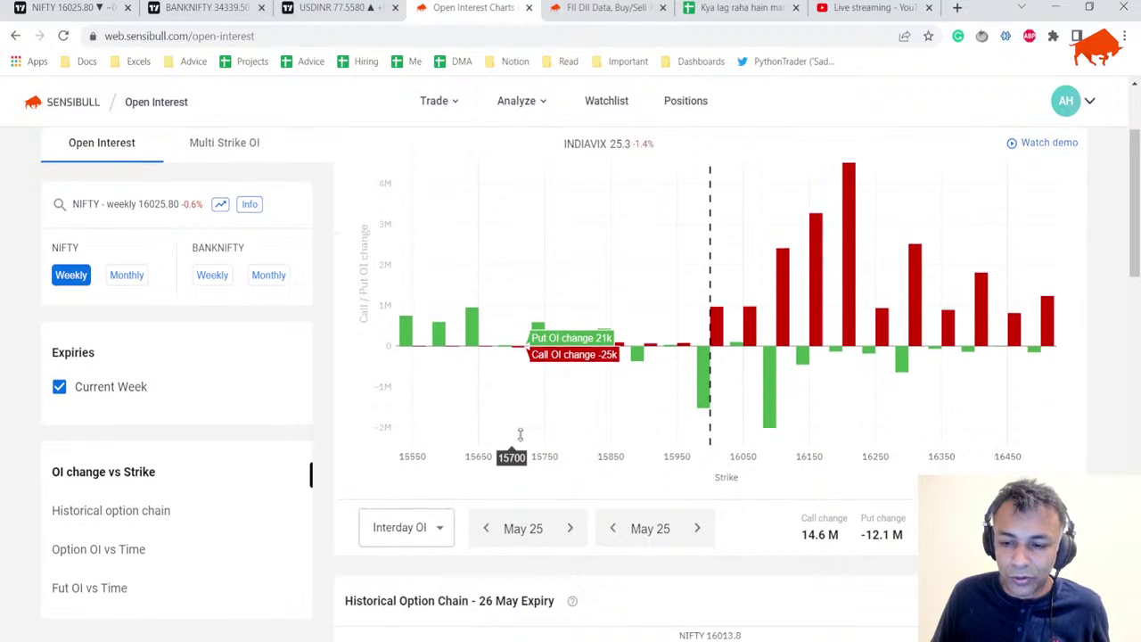
pyautogui.scroll(1, 520, 437)
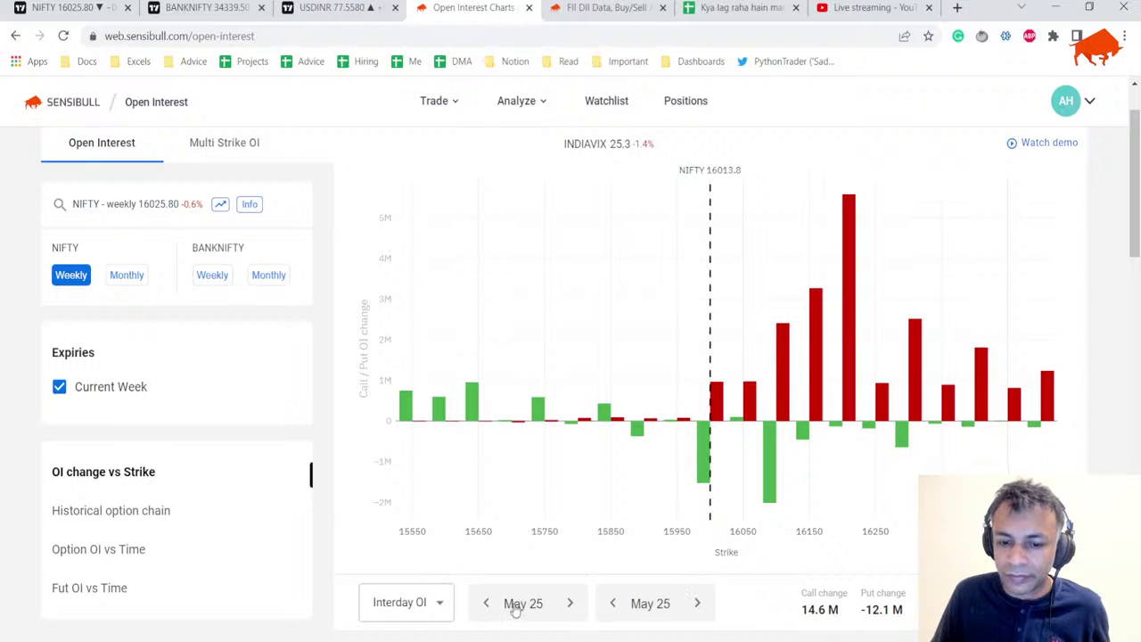
# Step the OI change chart's date back to May 20, then forward to May 25
pyautogui.click(486, 602)
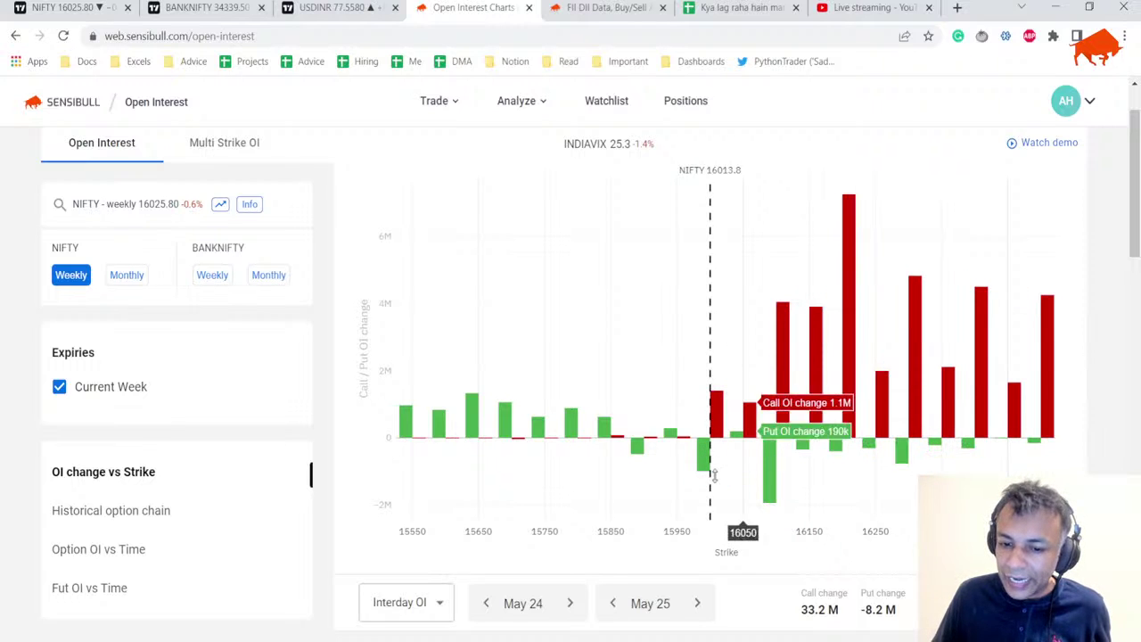
pyautogui.click(485, 604)
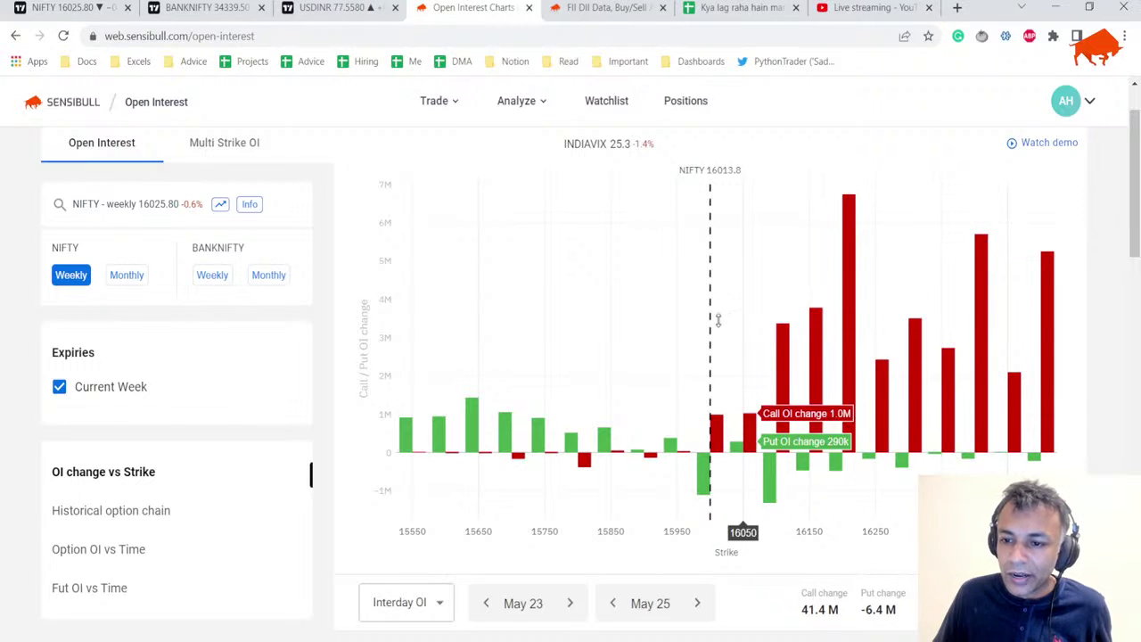
pyautogui.click(486, 603)
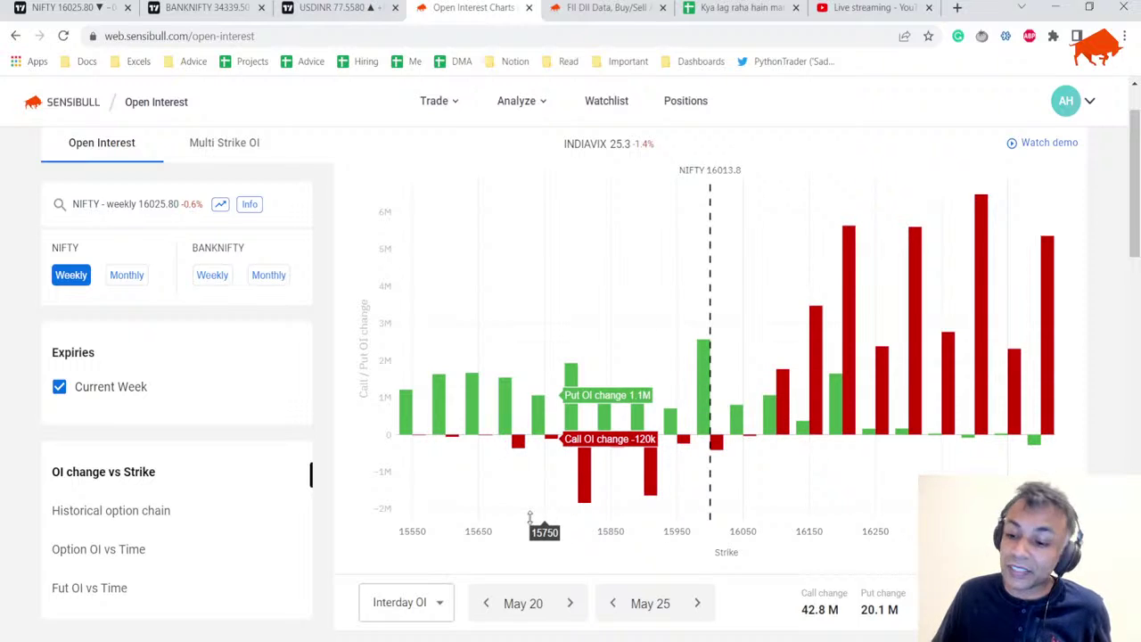
pyautogui.click(570, 603)
pyautogui.click(571, 603)
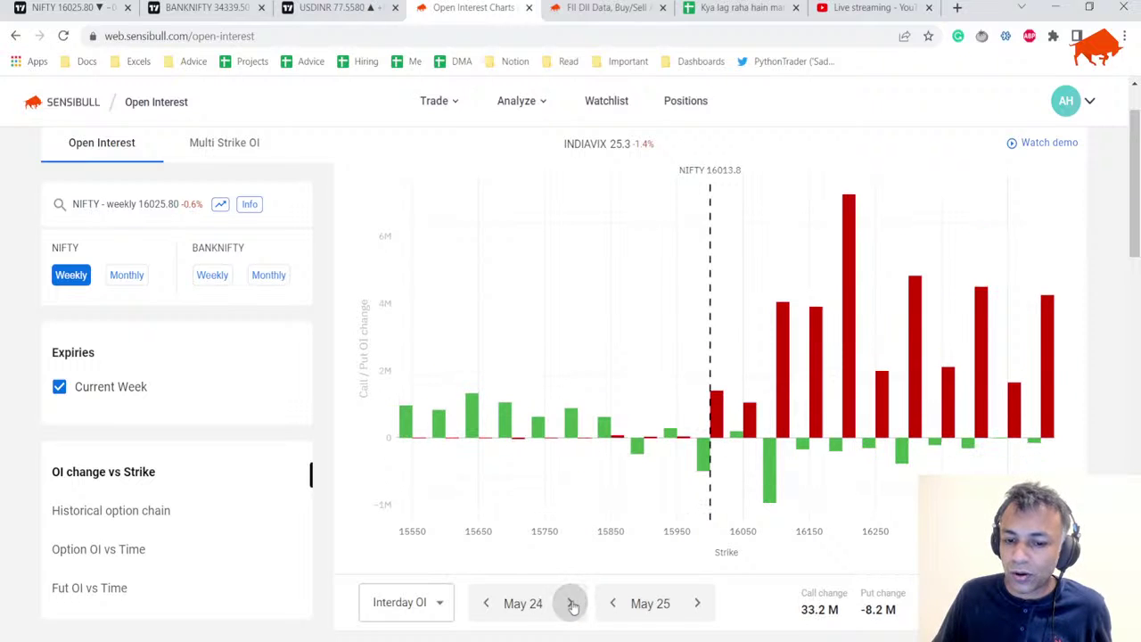
pyautogui.click(571, 603)
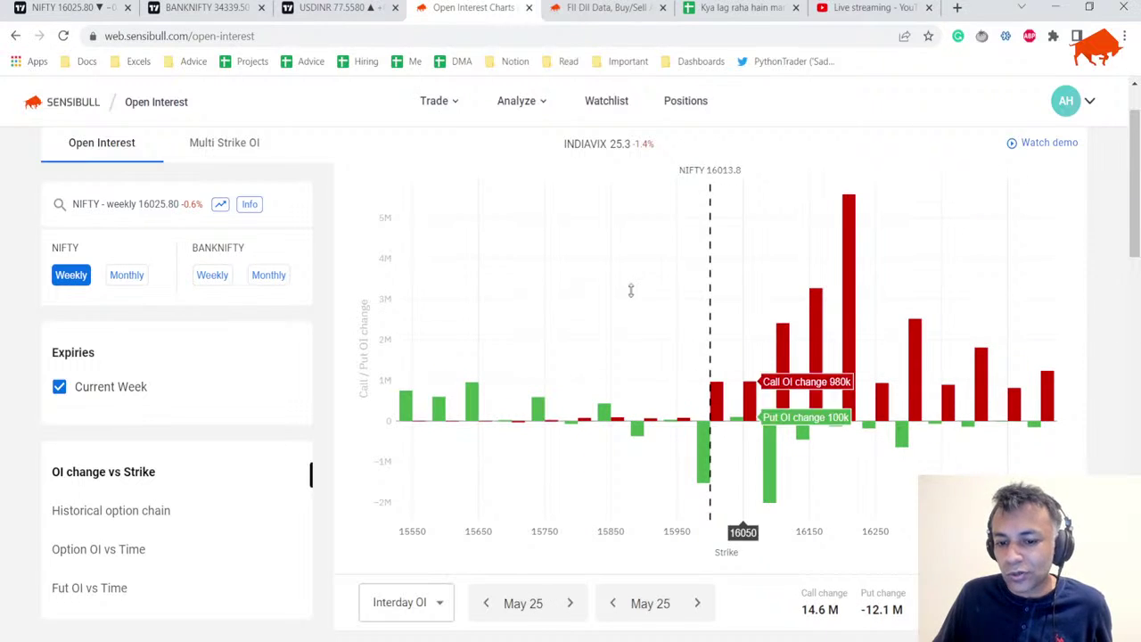
# Scroll down to the 26 May expiry historical option chain
pyautogui.scroll(-5, 690, 445)
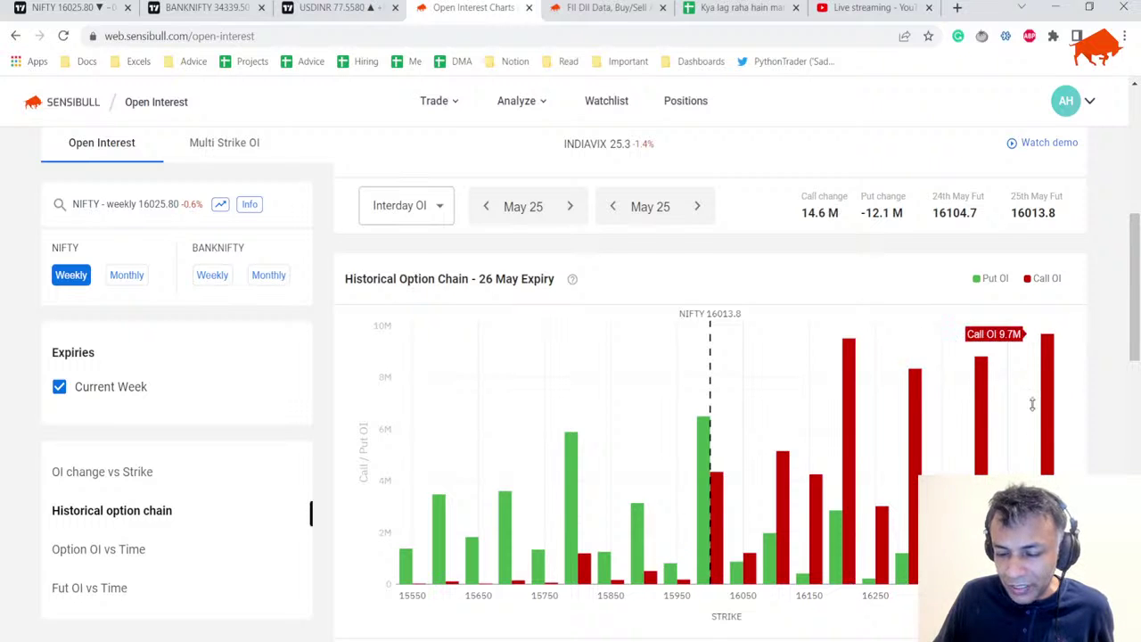
pyautogui.scroll(1, 715, 542)
pyautogui.scroll(-2, 715, 542)
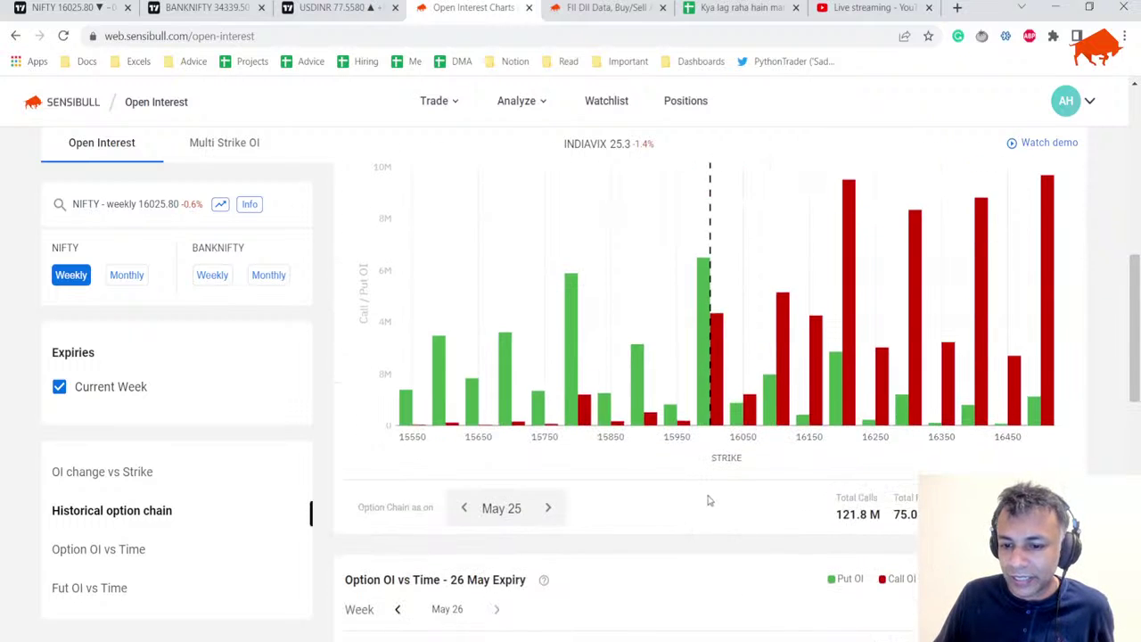
pyautogui.scroll(6, 683, 448)
pyautogui.scroll(-1, 594, 501)
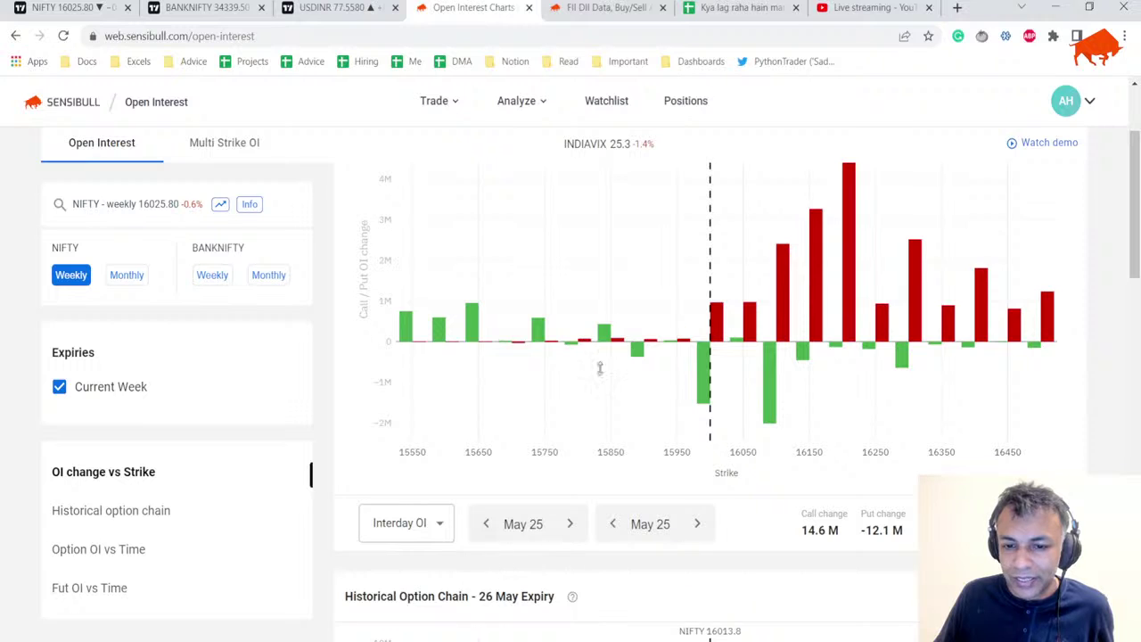
pyautogui.moveTo(724, 360)
pyautogui.scroll(-5, 724, 360)
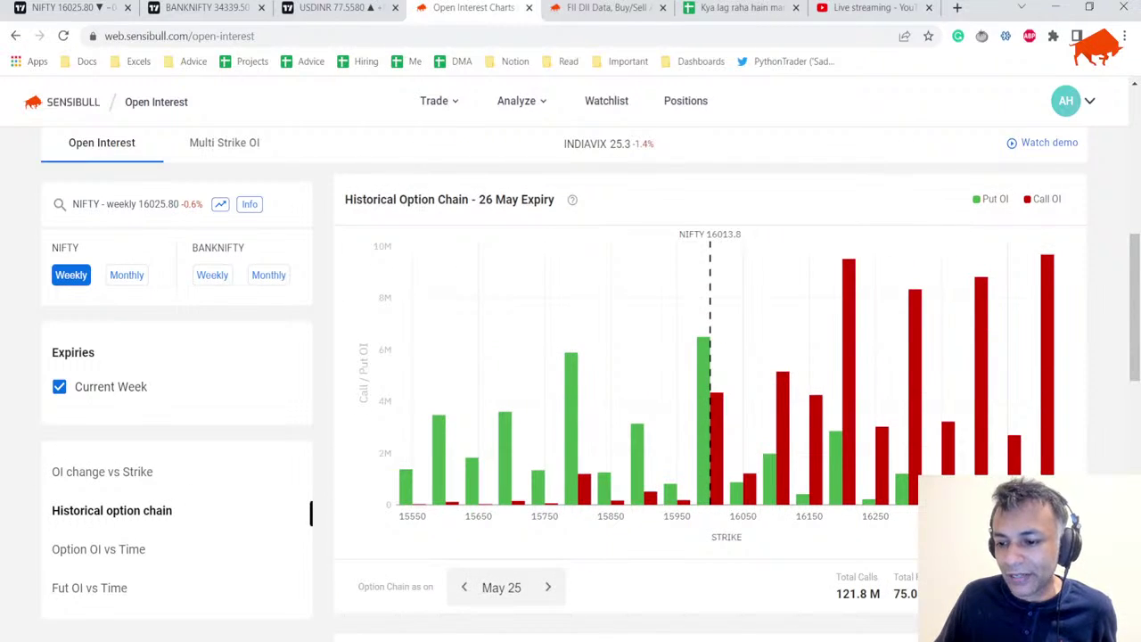
# Chart daily OI for 26MAY 16200 CE and 16000 PE in Multi Strike OI
pyautogui.click(226, 143)
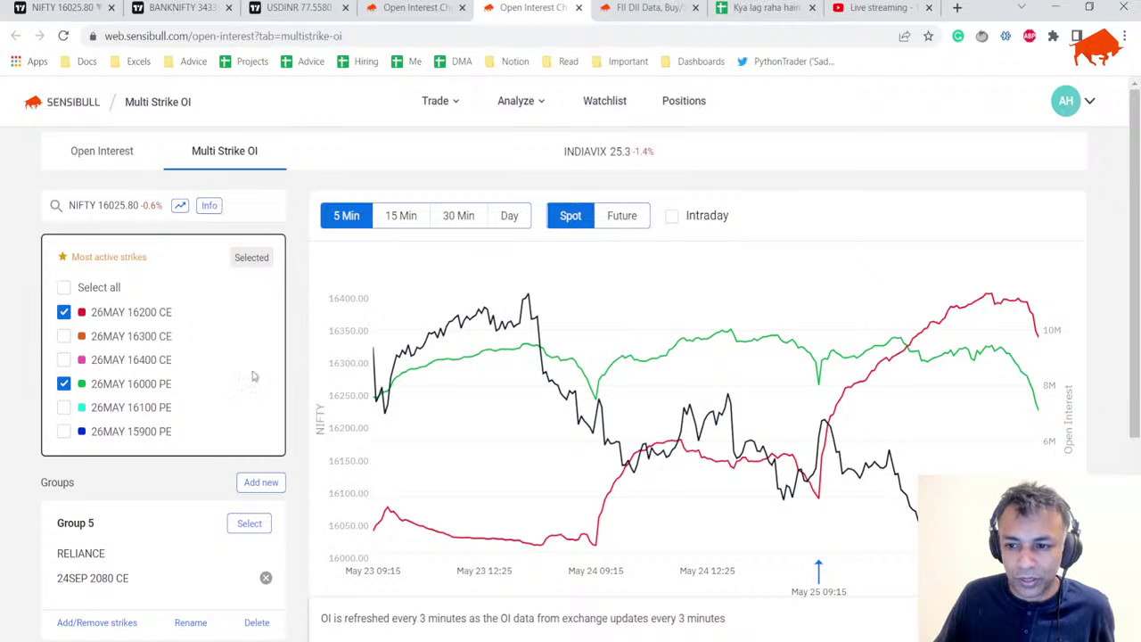
pyautogui.click(508, 221)
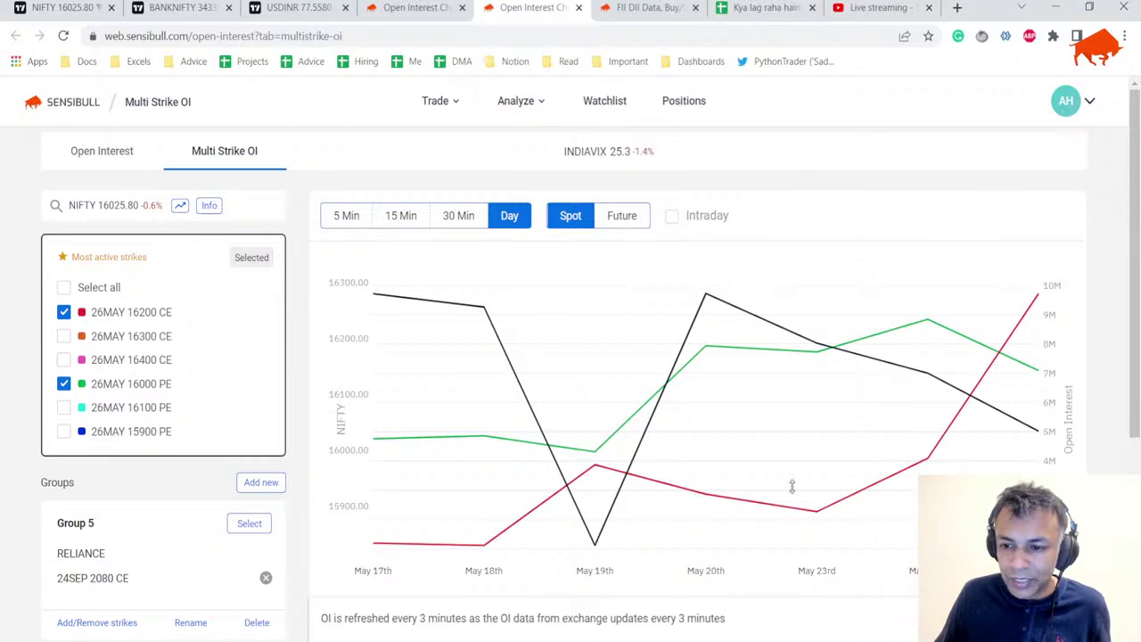
pyautogui.moveTo(577, 483)
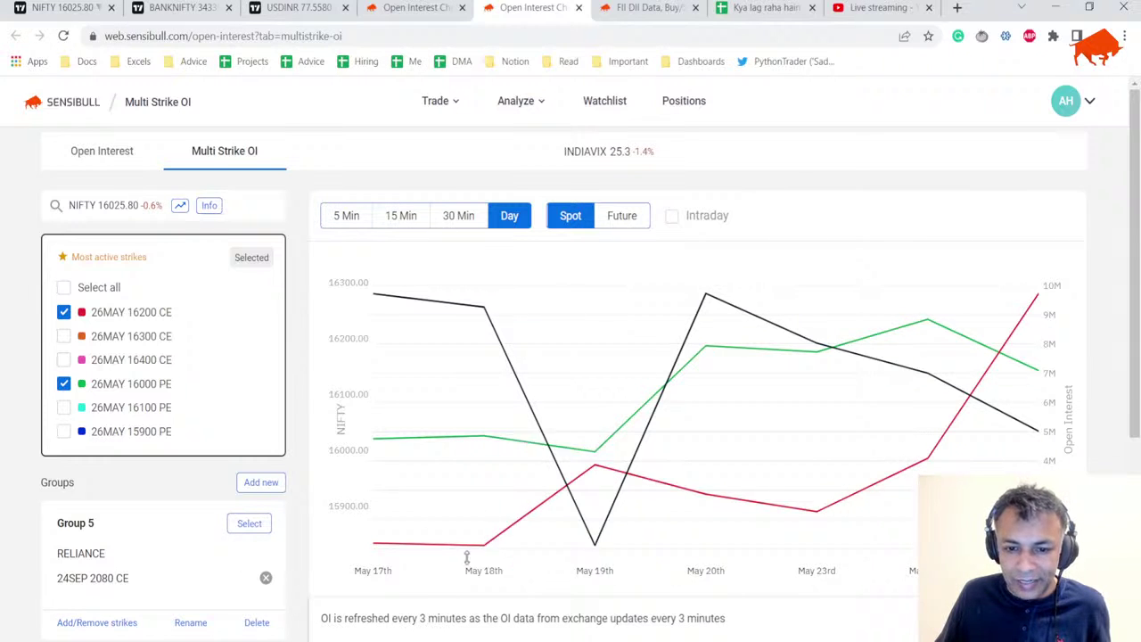
pyautogui.moveTo(708, 504)
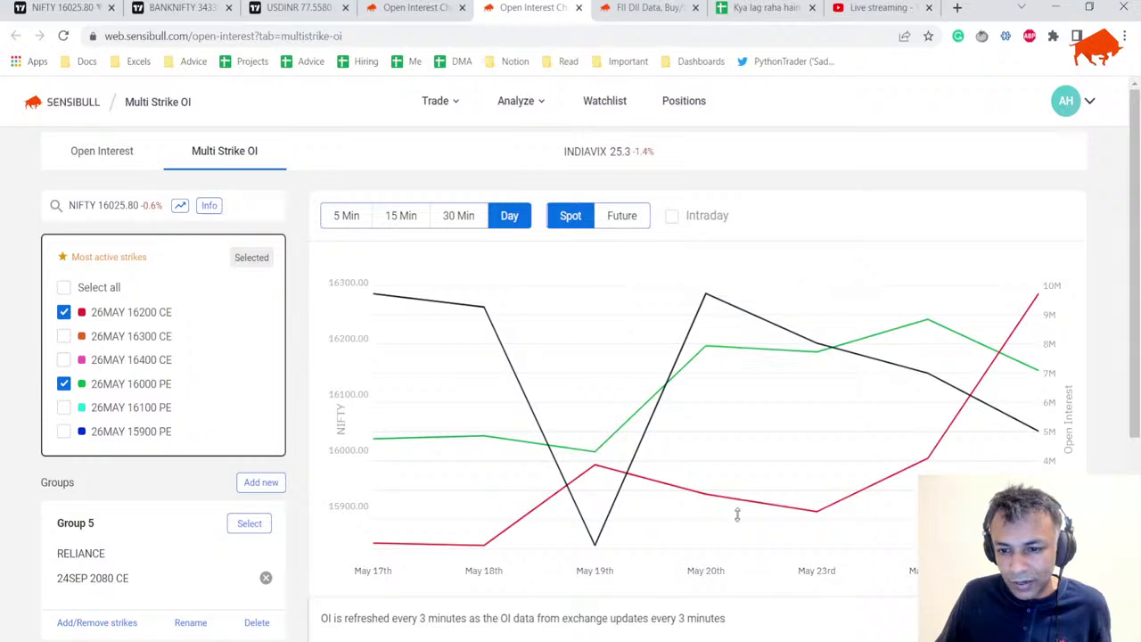
pyautogui.moveTo(825, 517)
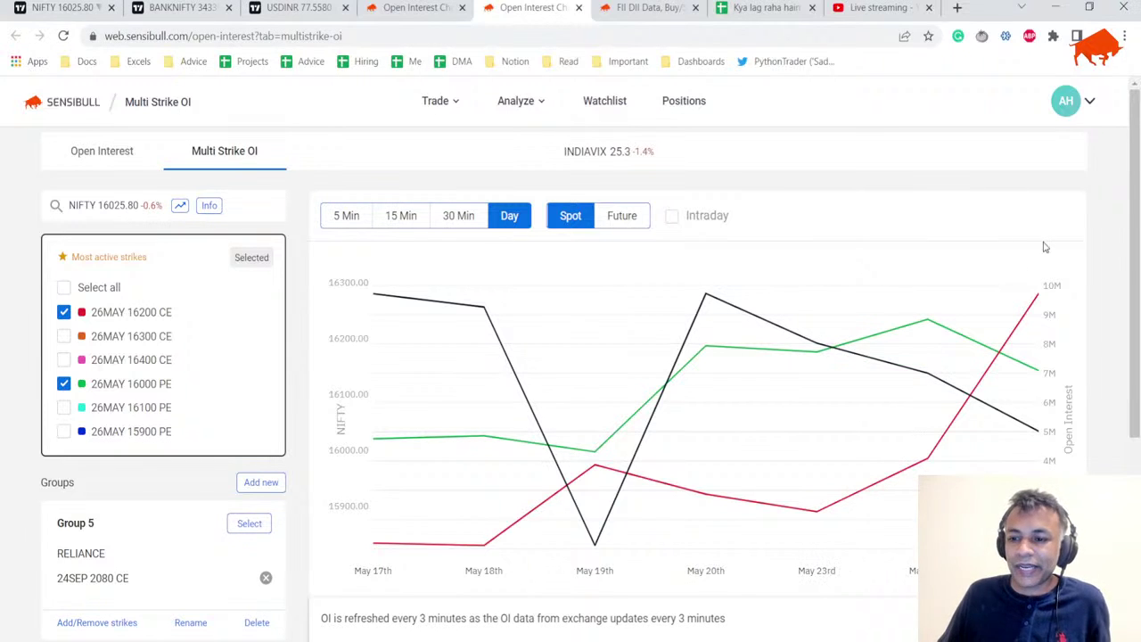
pyautogui.scroll(-2, 112, 347)
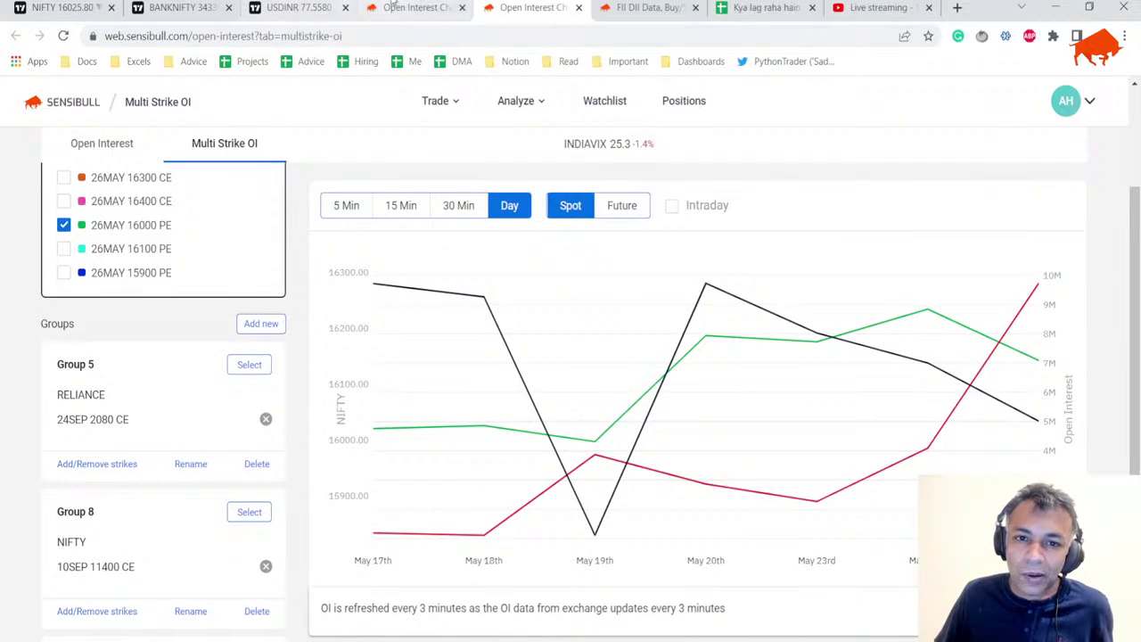
# Return to the Open Interest tab's NIFTY May 25 OI change-by-strike chart
pyautogui.click(411, 7)
pyautogui.scroll(-3, 619, 337)
pyautogui.scroll(3, 618, 341)
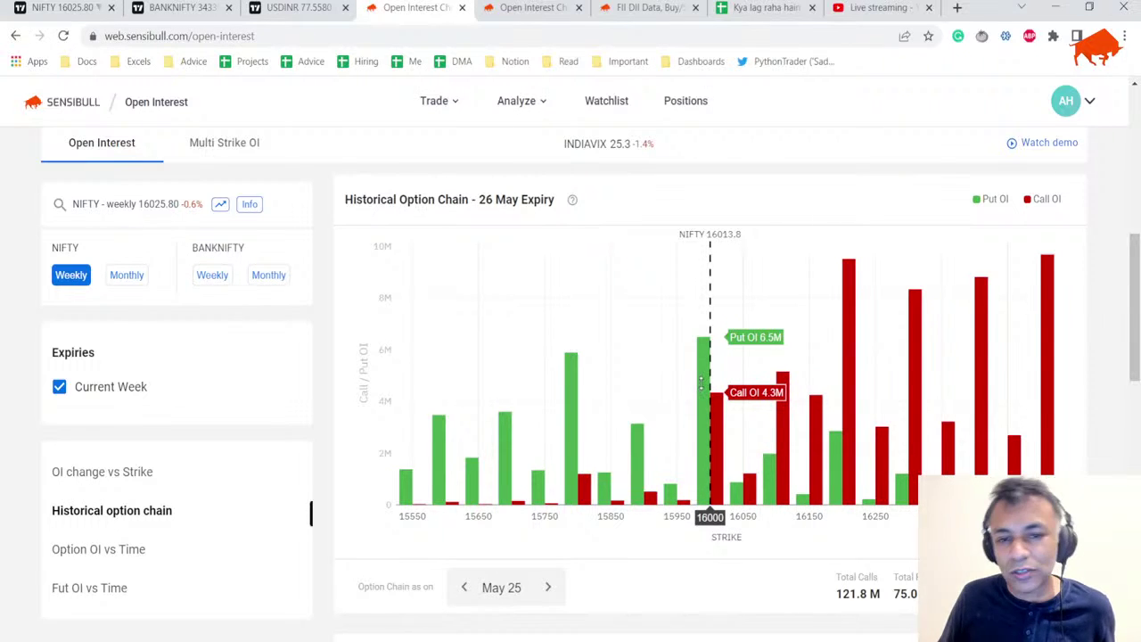
pyautogui.scroll(2, 695, 521)
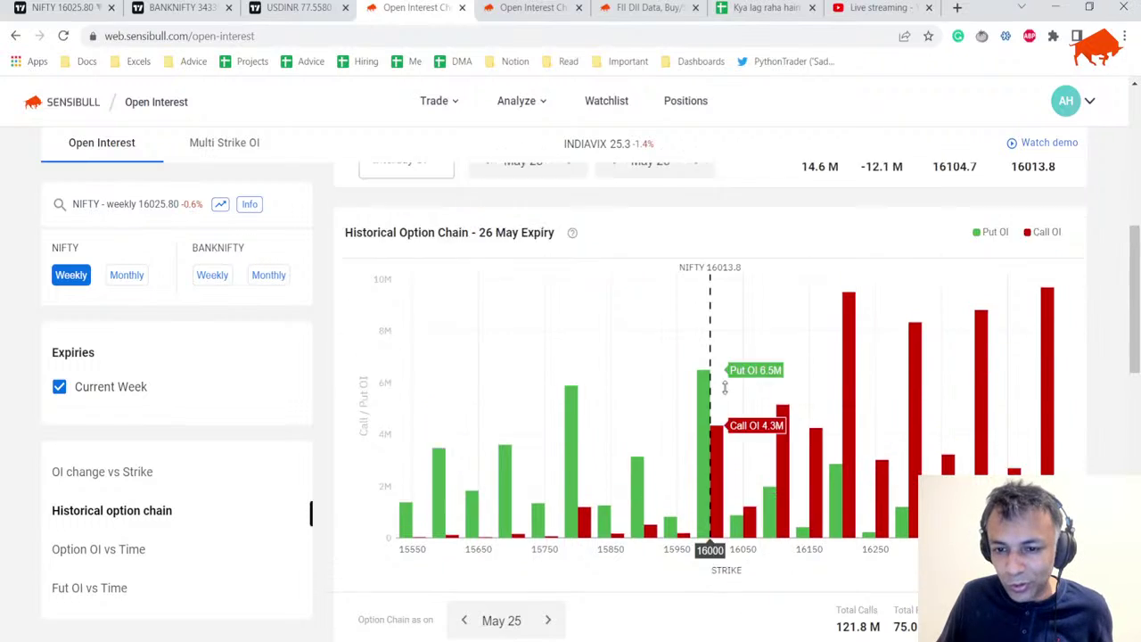
pyautogui.scroll(-2, 694, 527)
pyautogui.scroll(4, 695, 527)
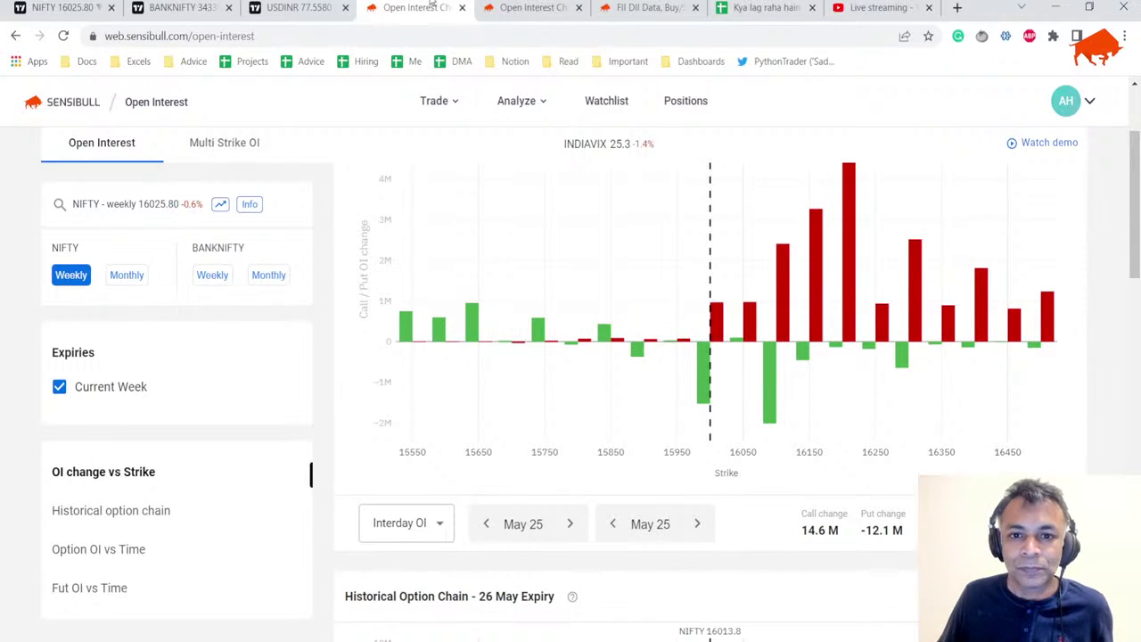
# Switch to the FII DII Data page and inspect the OI vs Time bars
pyautogui.hotkey('ctrl', 'Tab')
pyautogui.hotkey('ctrl', 'Tab')
pyautogui.scroll(6, 365, 193)
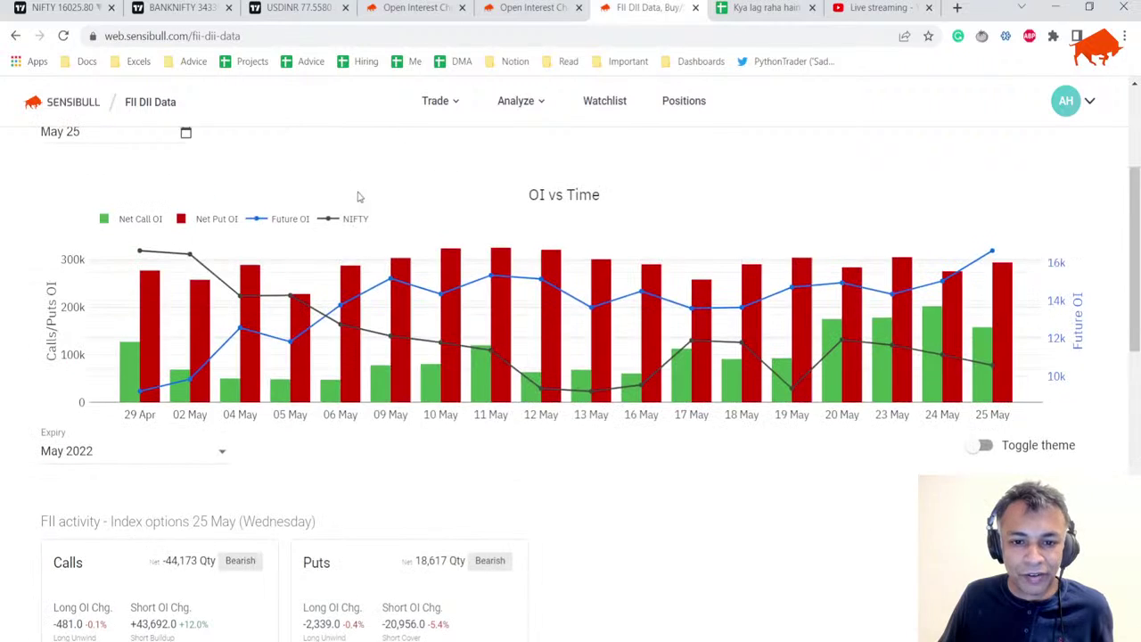
pyautogui.scroll(-2, 237, 408)
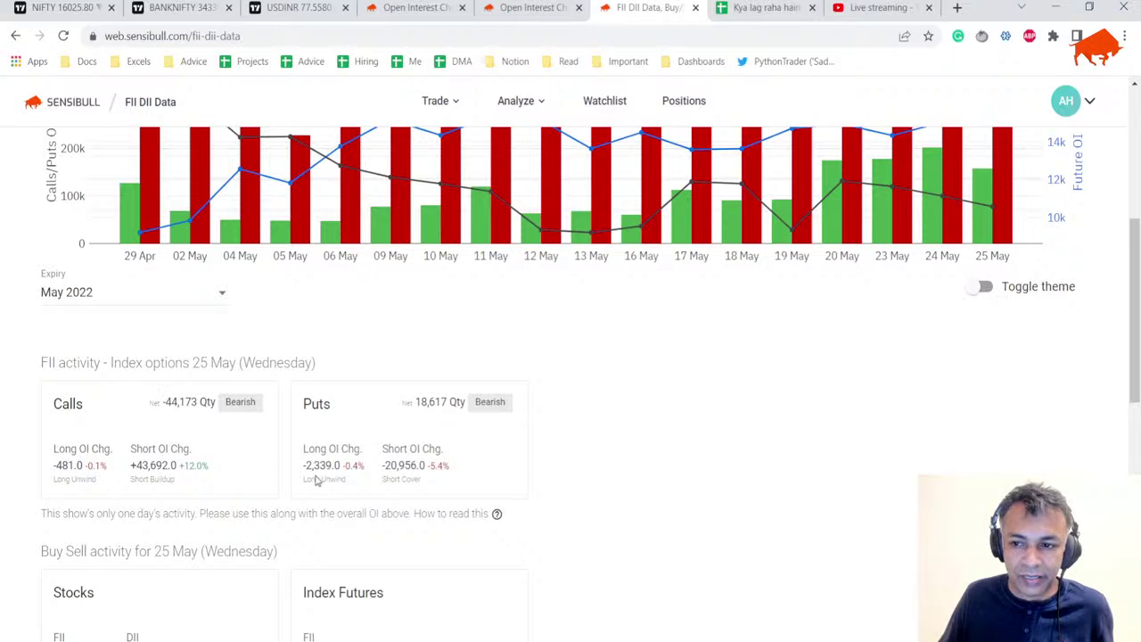
pyautogui.scroll(3, 316, 481)
pyautogui.moveTo(977, 426)
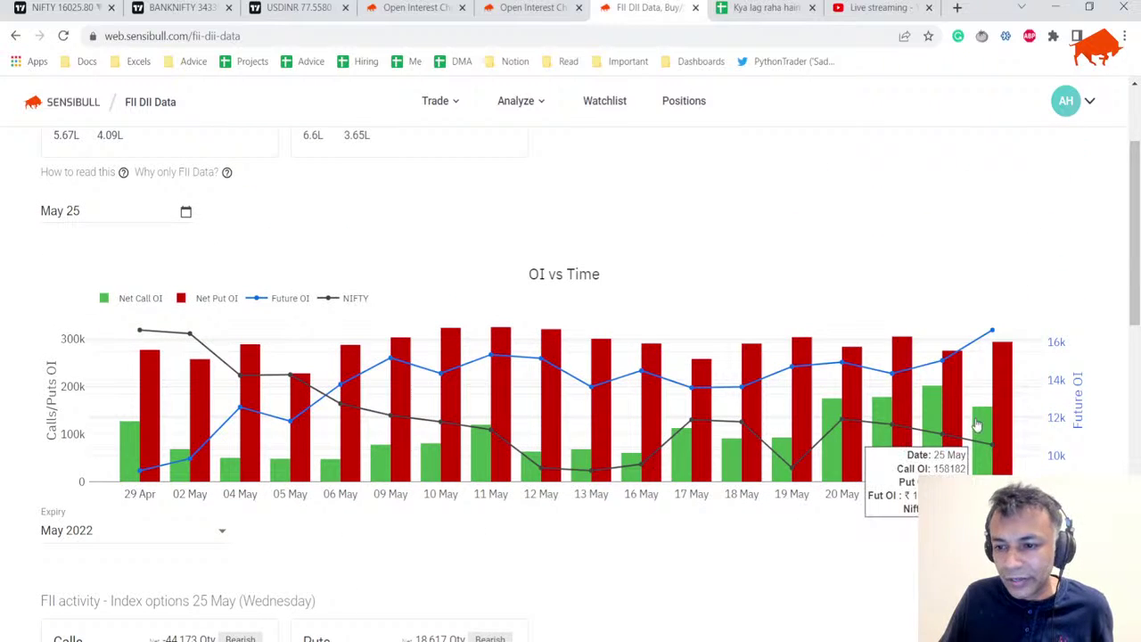
pyautogui.moveTo(942, 383)
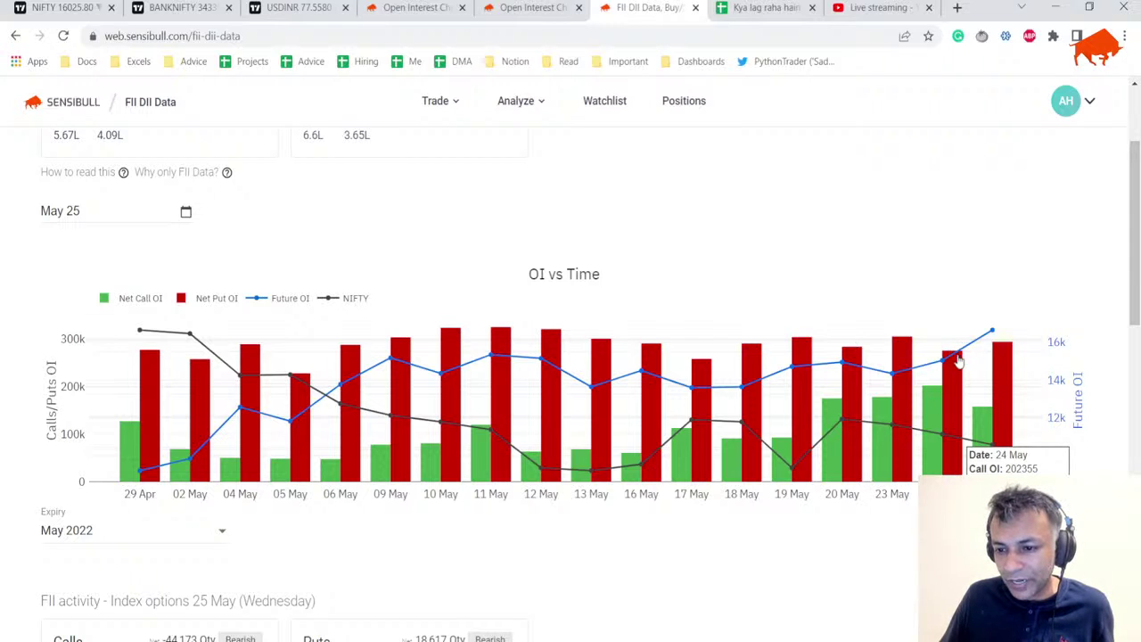
pyautogui.moveTo(998, 401)
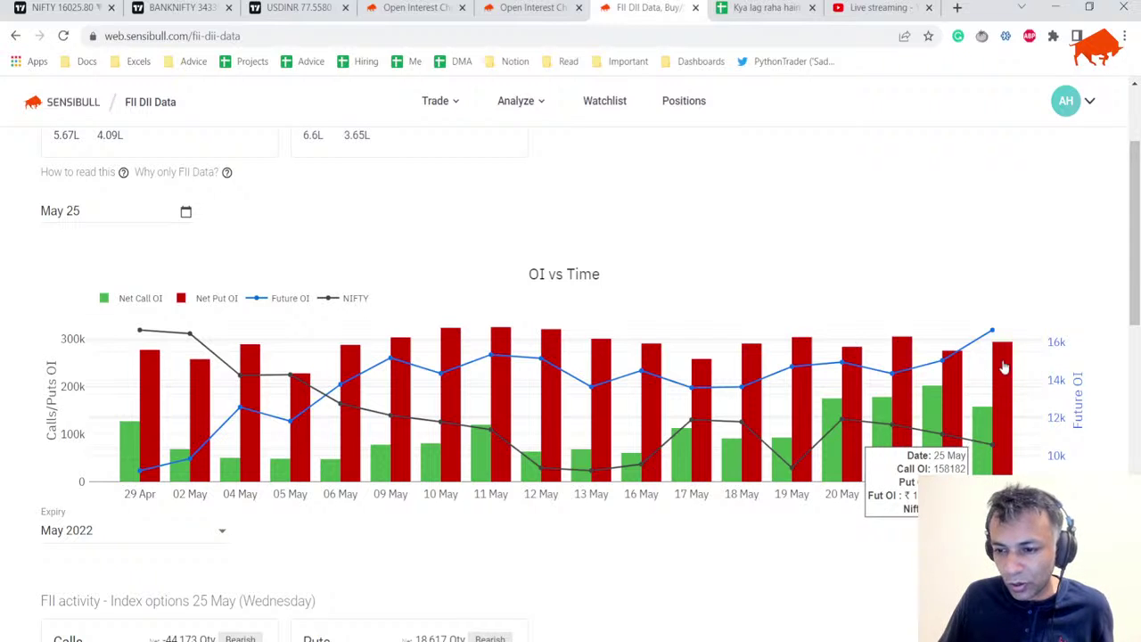
# Highlight the FII index futures +₹1,158 Cr and cash -₹1,803 Cr figures, then scroll the activity history
pyautogui.scroll(2, 703, 313)
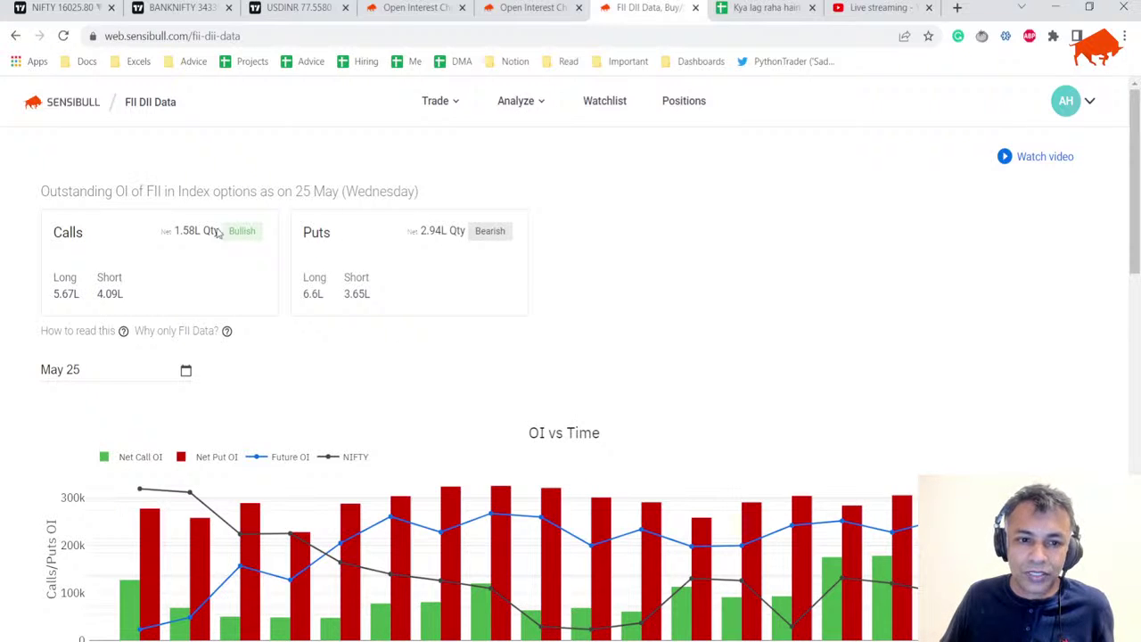
pyautogui.scroll(-5, 192, 249)
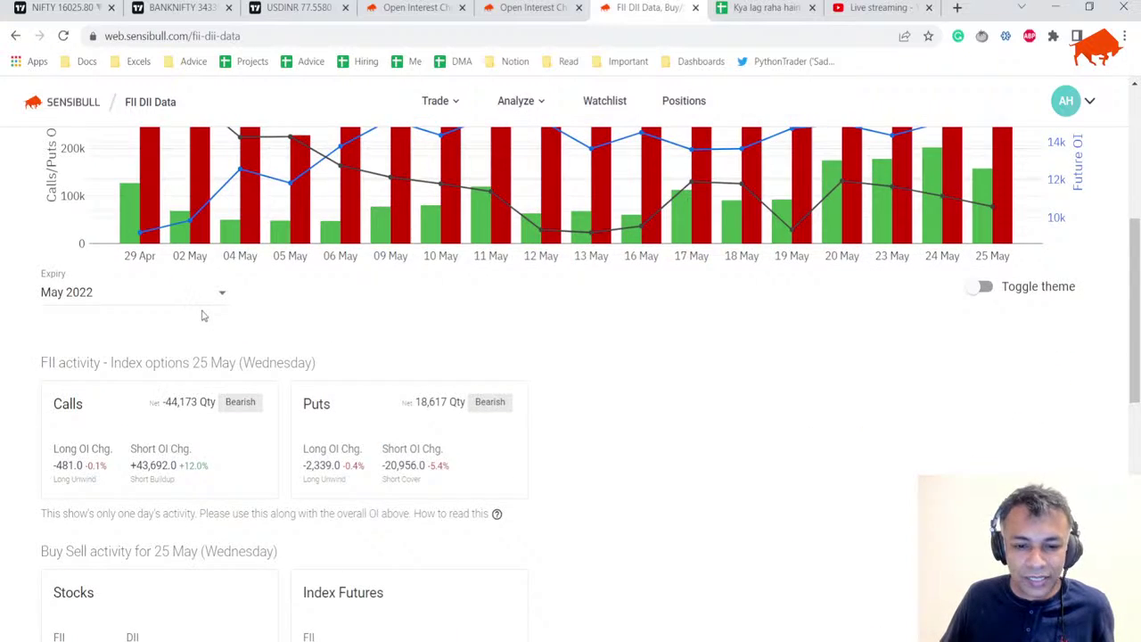
pyautogui.scroll(-2, 203, 300)
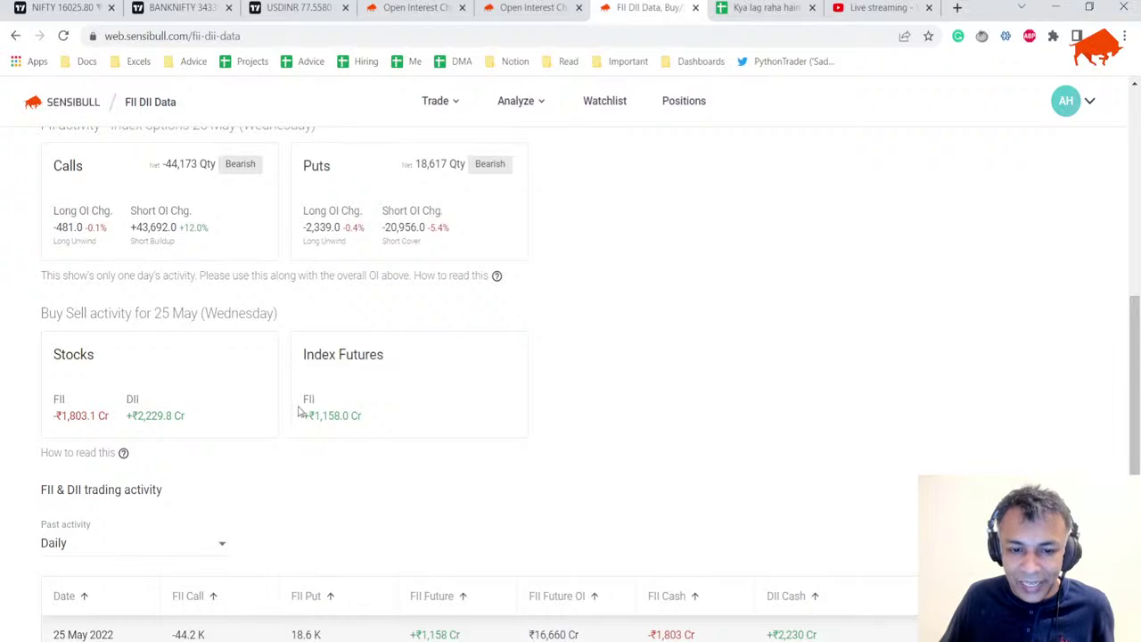
pyautogui.moveTo(300, 407); pyautogui.dragTo(384, 430)
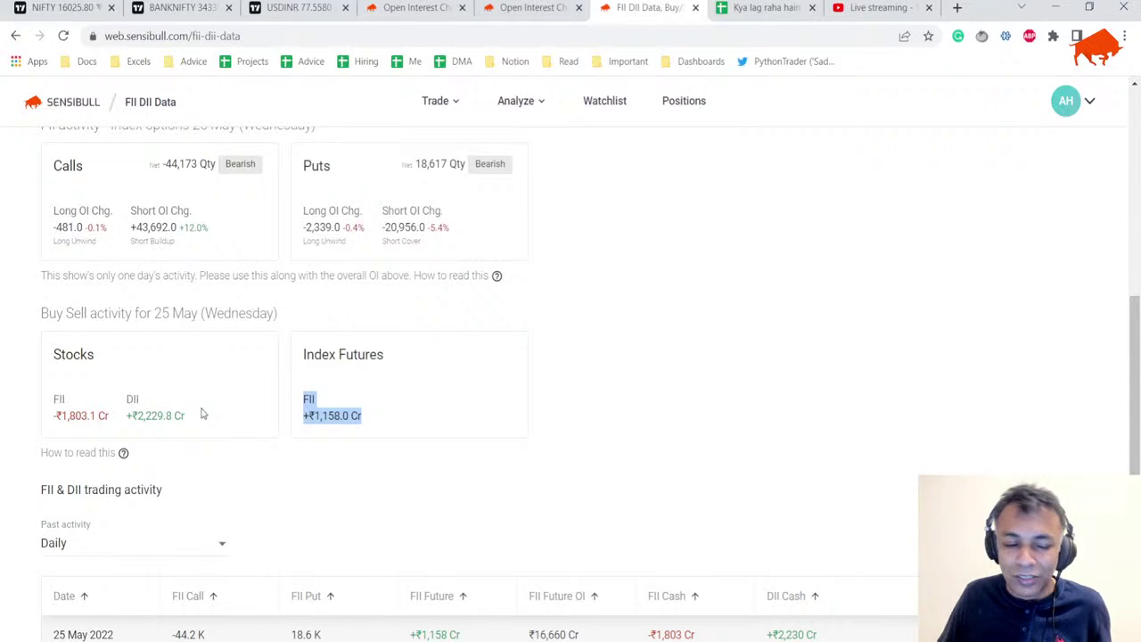
pyautogui.moveTo(50, 415); pyautogui.dragTo(108, 419)
pyautogui.scroll(-5, 394, 382)
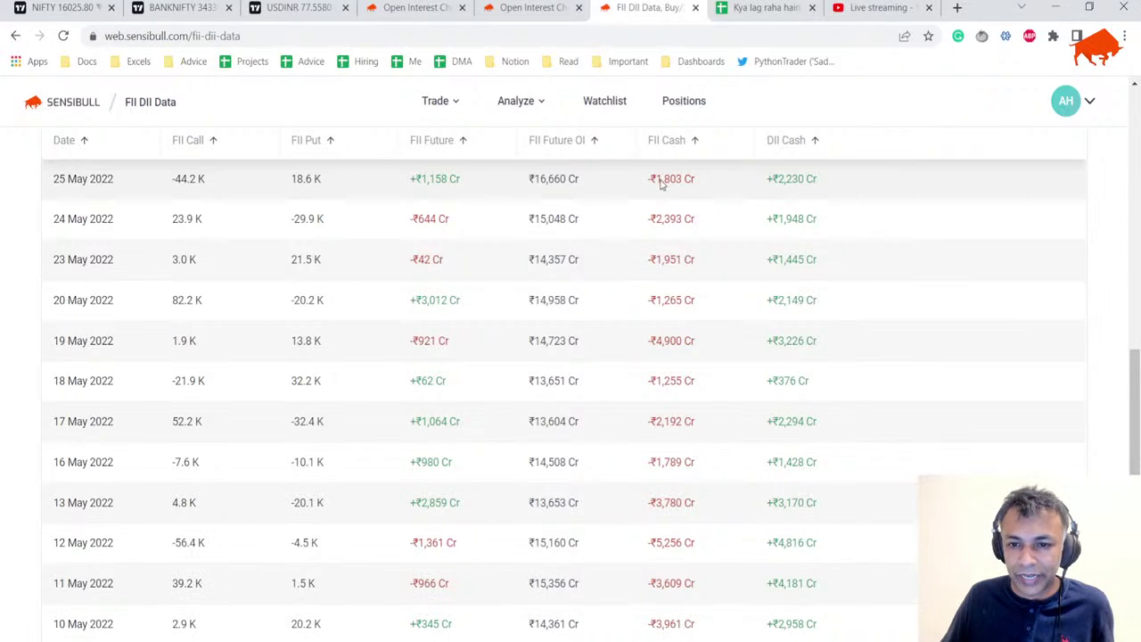
pyautogui.scroll(-5, 674, 192)
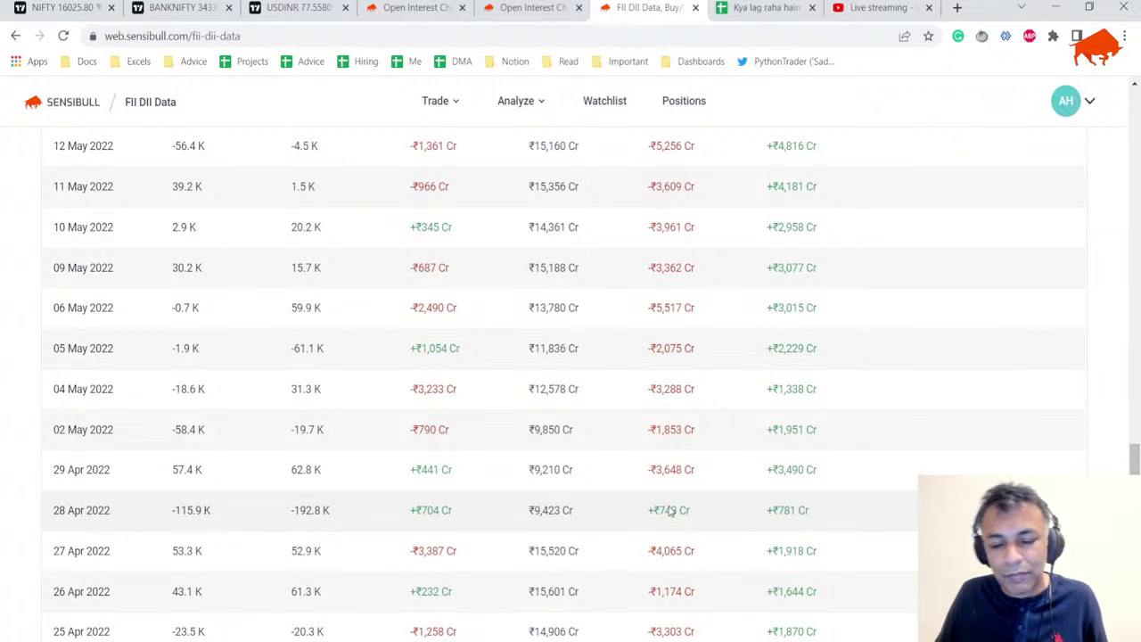
pyautogui.scroll(7, 671, 510)
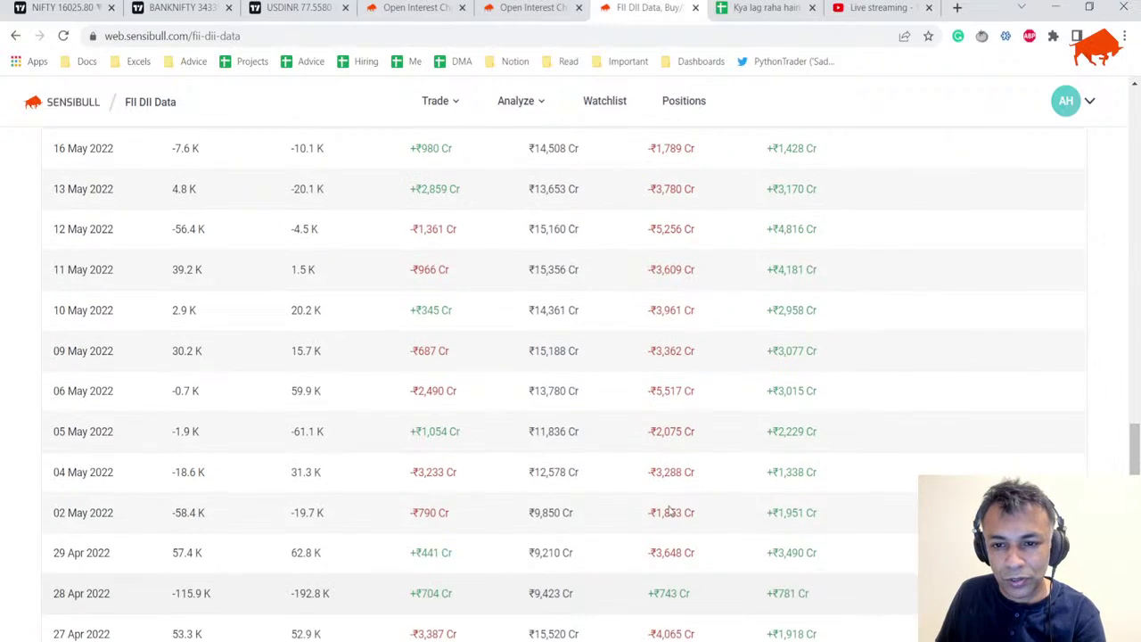
pyautogui.click(729, 7)
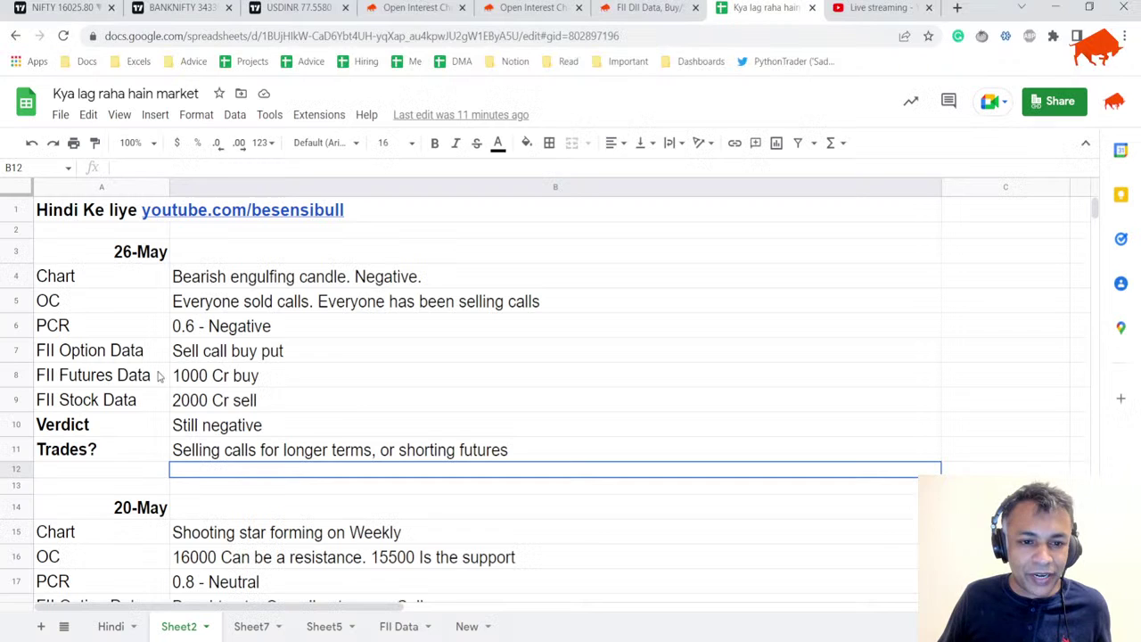
pyautogui.click(237, 446)
pyautogui.click(258, 426)
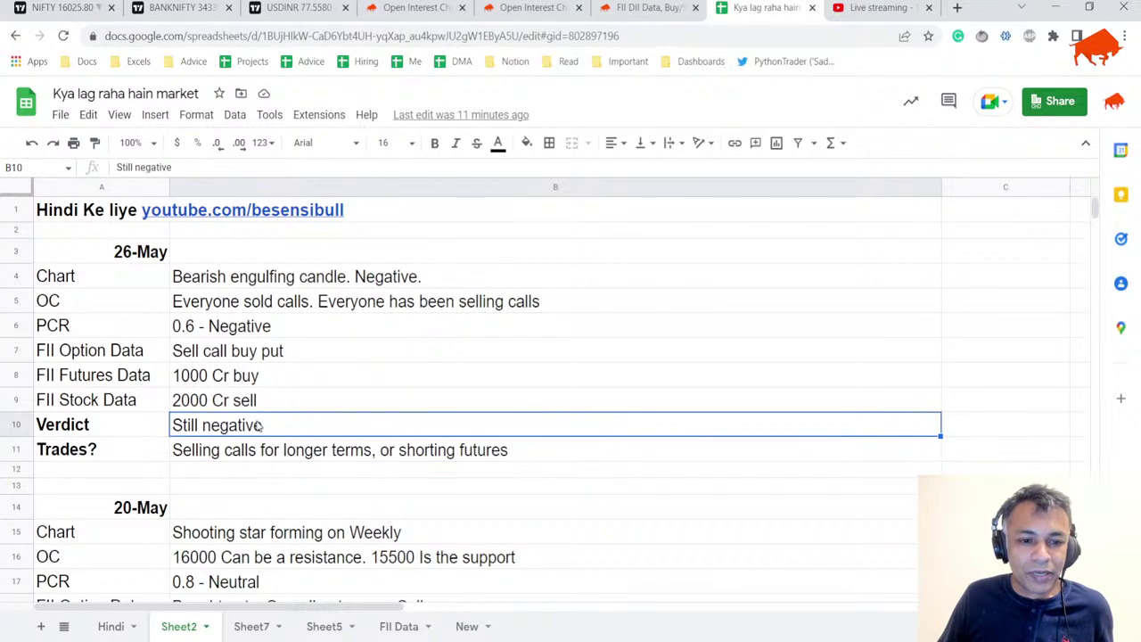
pyautogui.click(278, 406)
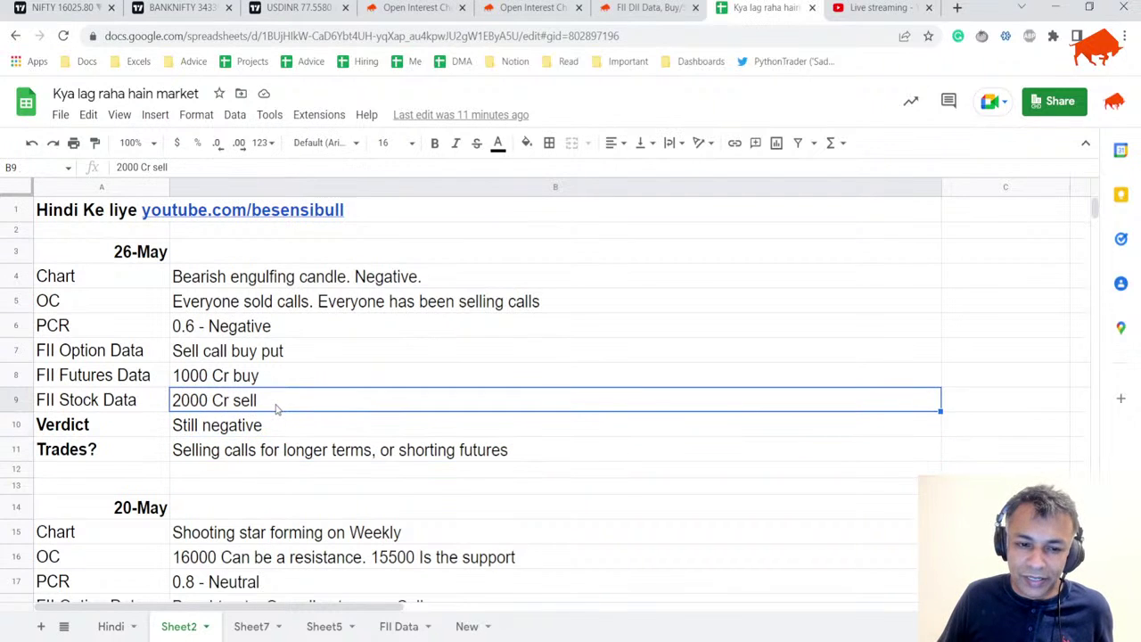
pyautogui.click(289, 328)
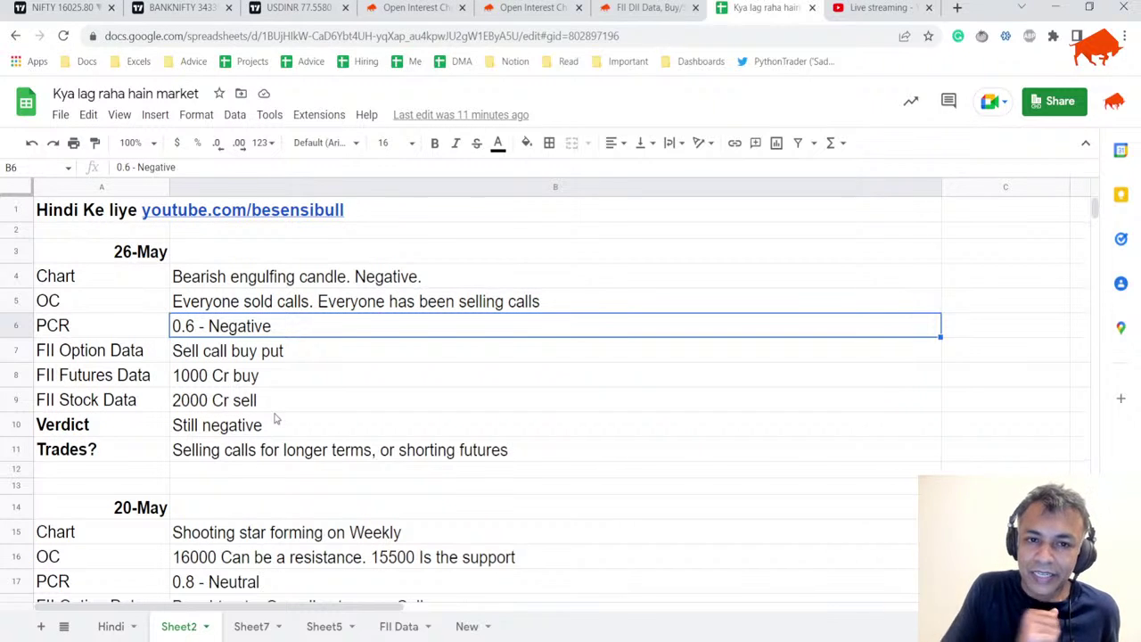
# Switch to the Bank Nifty chart and zoom in
pyautogui.click(178, 7)
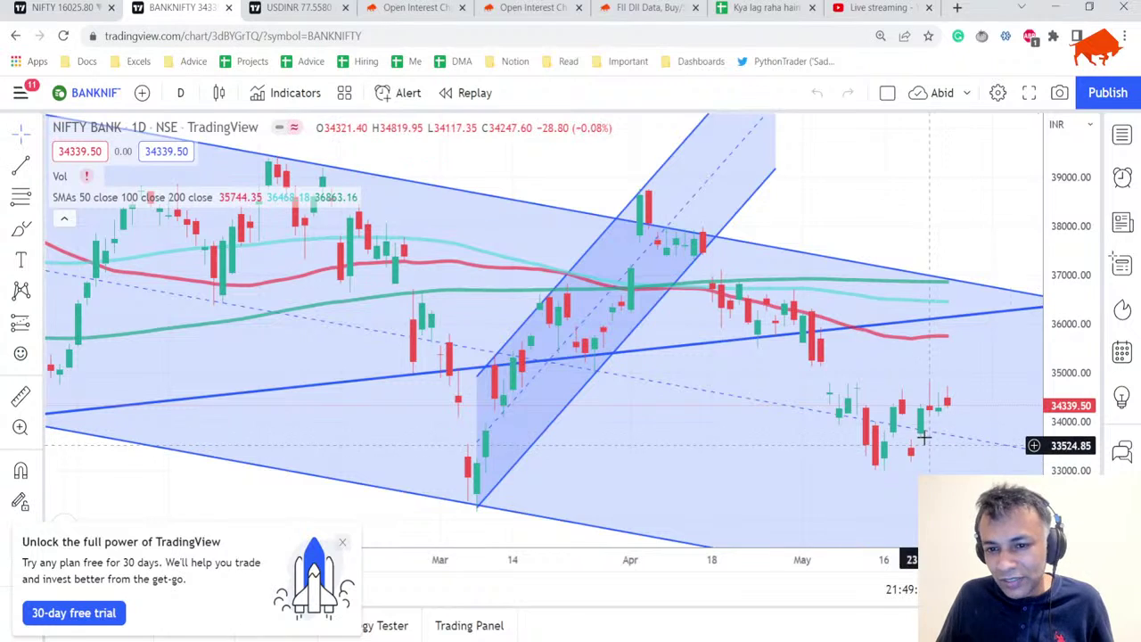
pyautogui.scroll(-2, 891, 380)
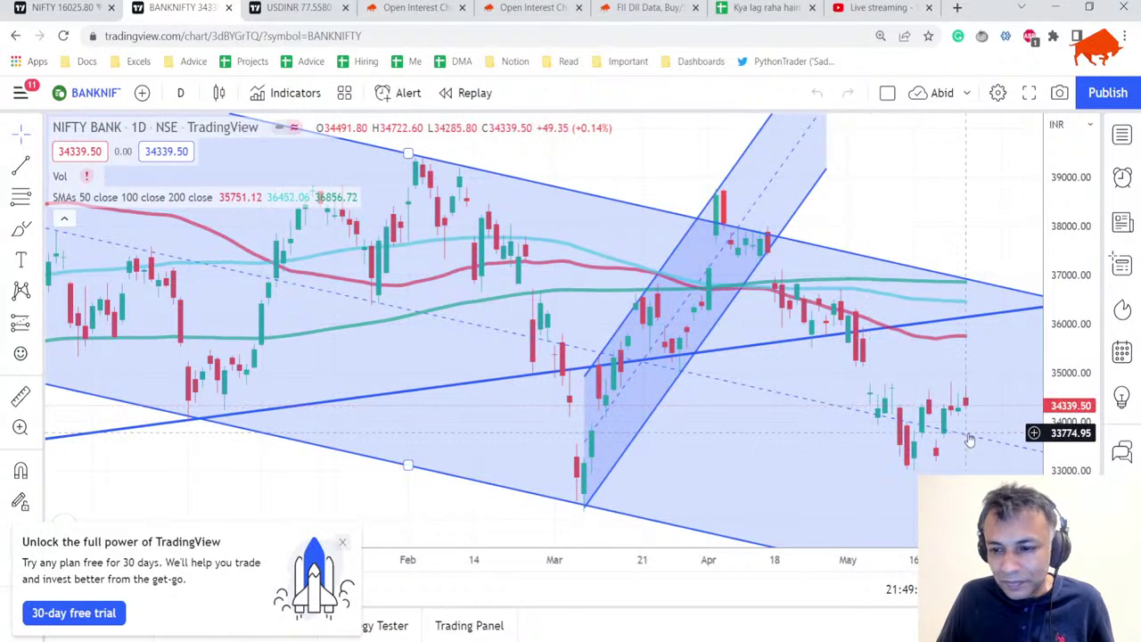
pyautogui.scroll(2, 920, 384)
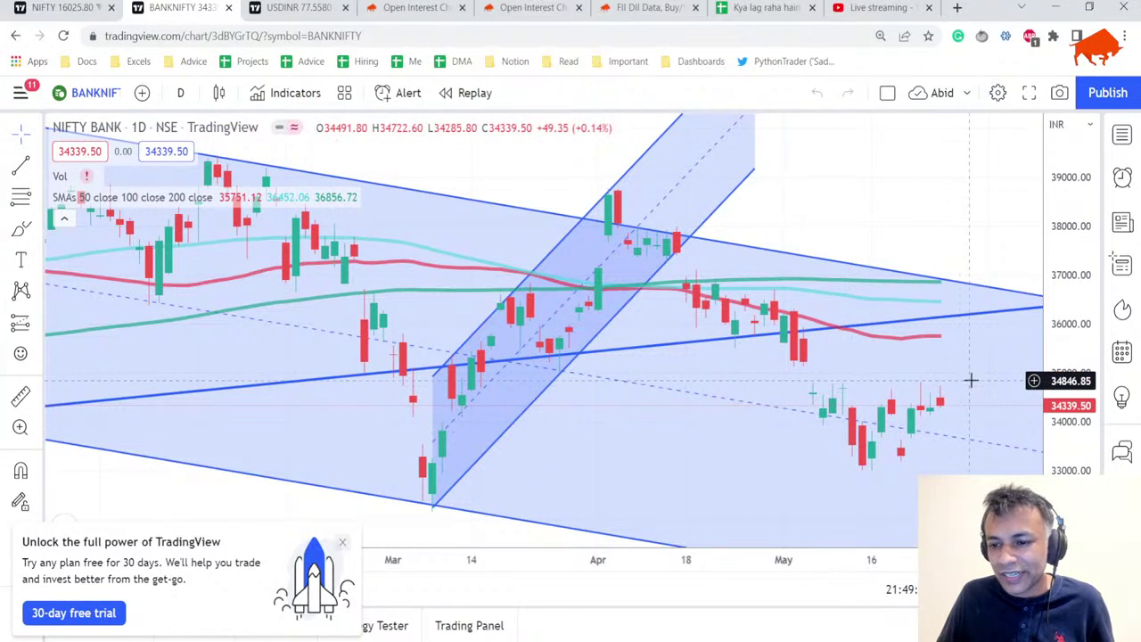
# Set Bank Nifty to 1-week candles, then bring up the USD/INR chart
pyautogui.click(180, 93)
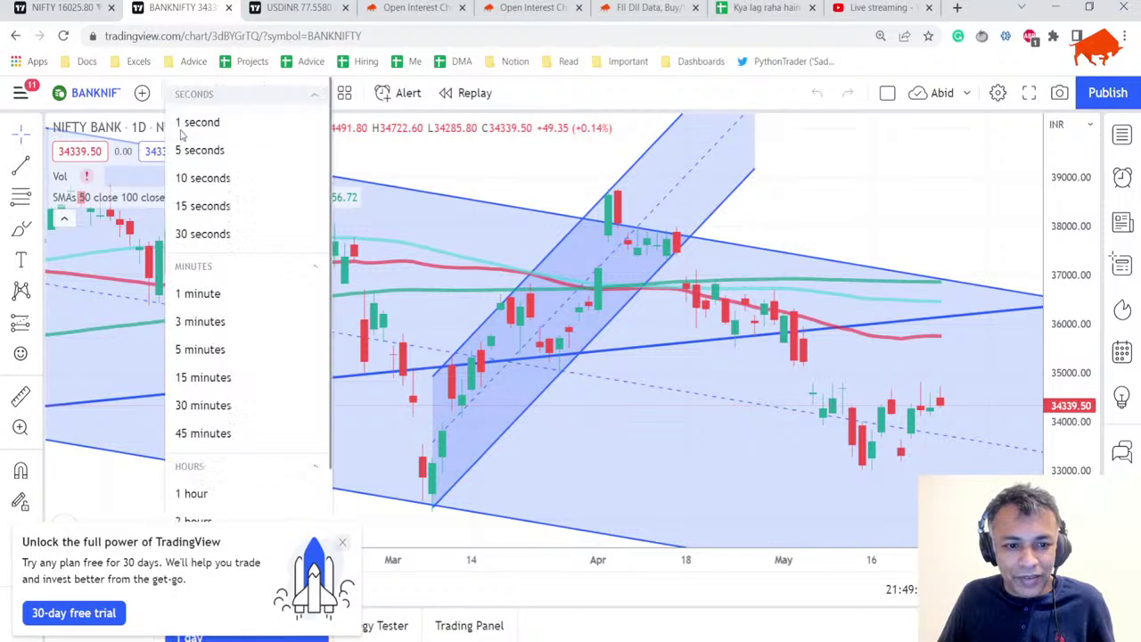
pyautogui.scroll(-1, 200, 452)
pyautogui.scroll(-1, 196, 463)
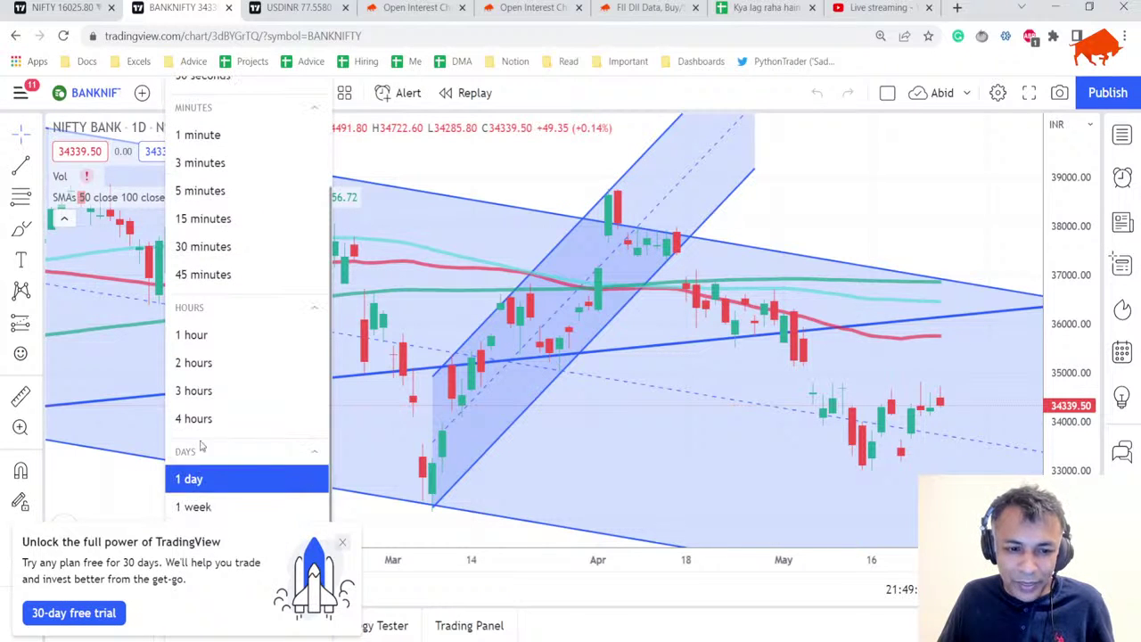
pyautogui.click(201, 507)
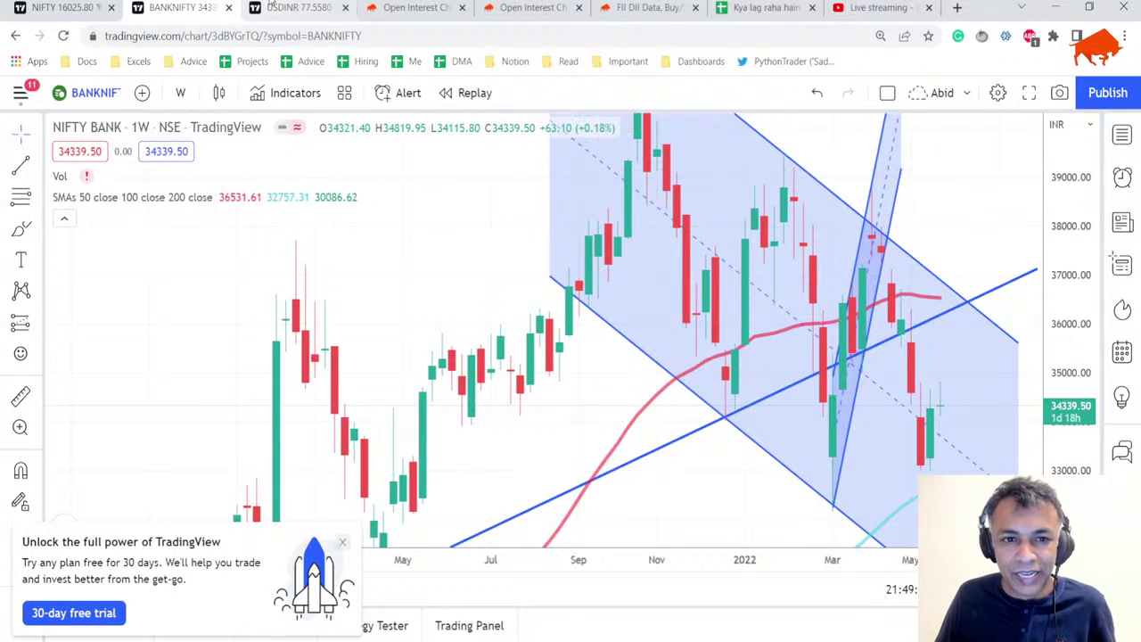
pyautogui.click(298, 8)
# Extend the USD/INR upper thin trend line rightward, then return to the market notes sheet
pyautogui.scroll(2, 886, 227)
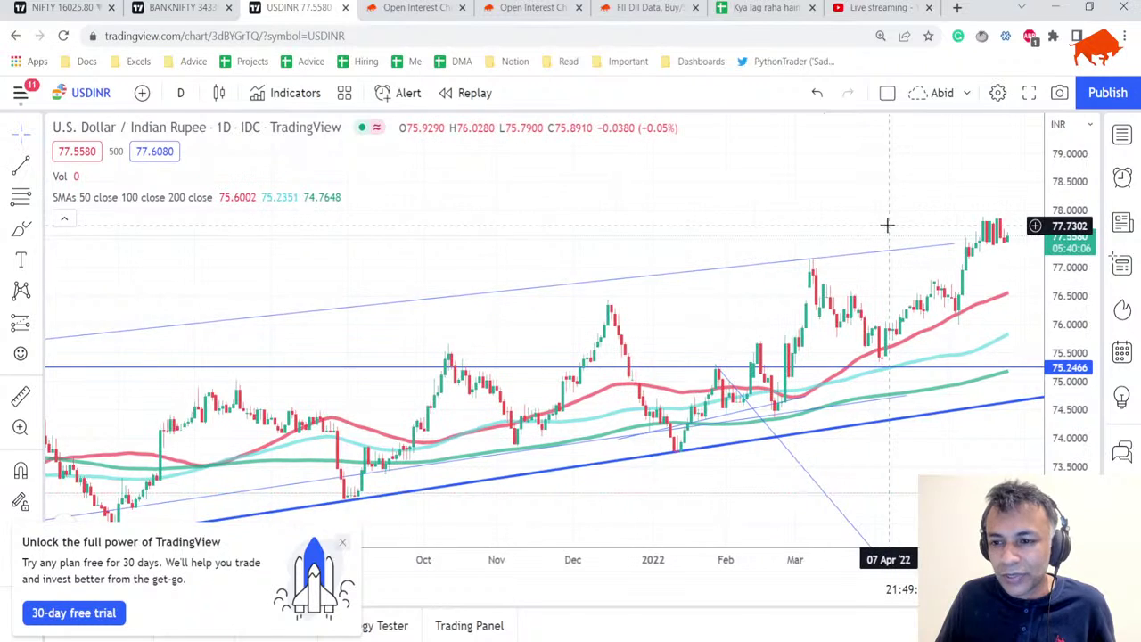
pyautogui.moveTo(935, 246); pyautogui.dragTo(1041, 236)
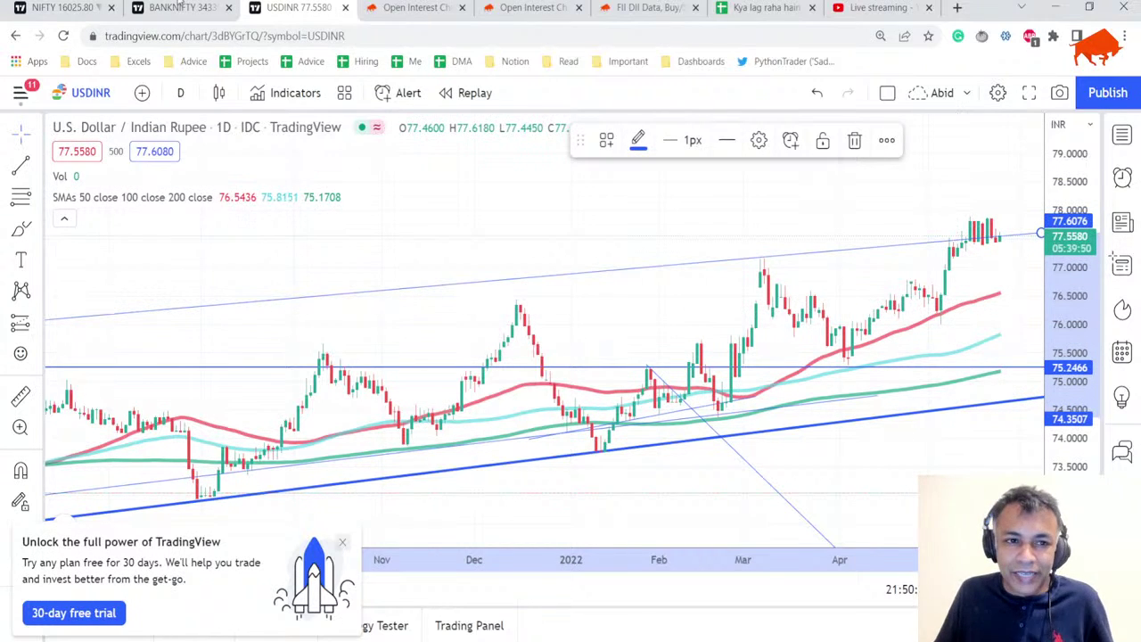
pyautogui.click(765, 7)
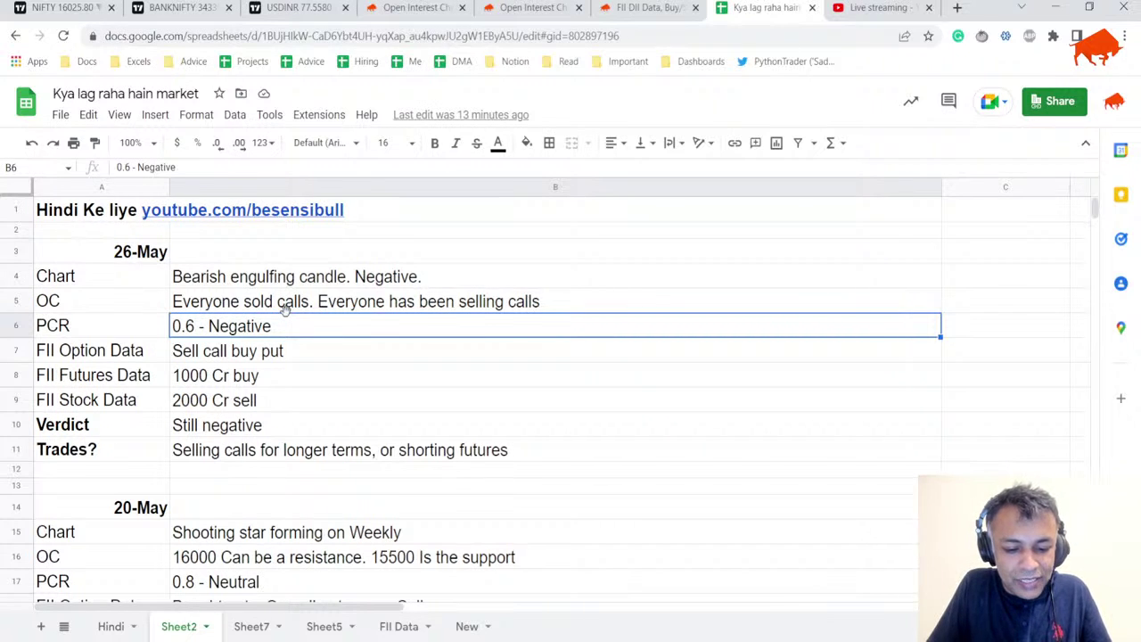
# Search Google for 'fomc meeting' in a new tab and open the Fed's meeting calendars page
pyautogui.hotkey('ctrl', 't')
pyautogui.write('fomc ')
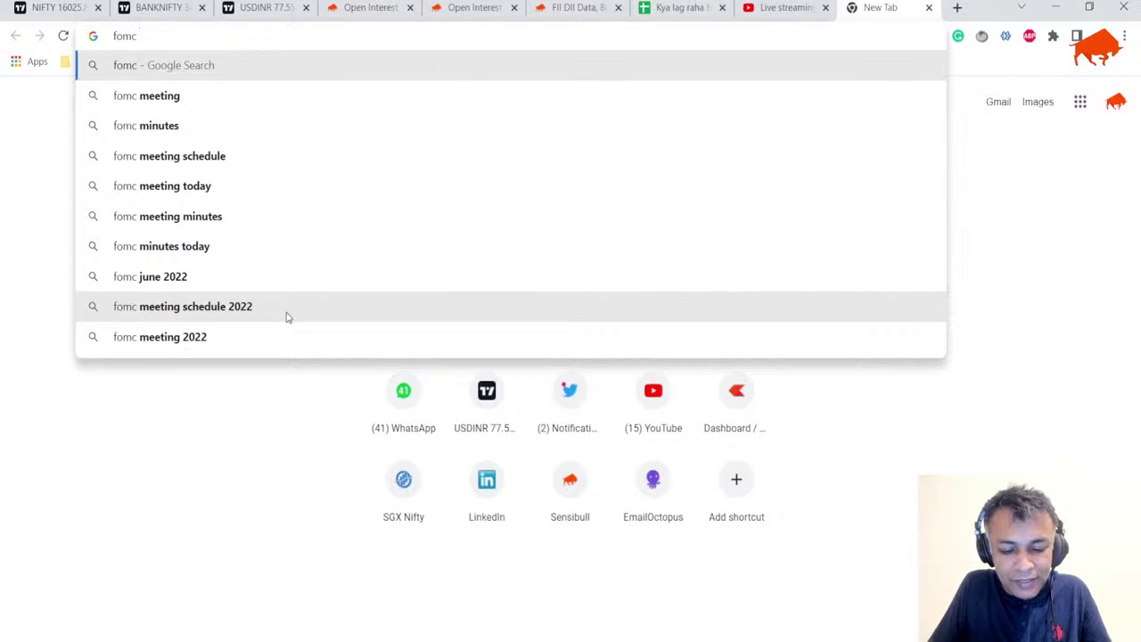
pyautogui.write('meetin')
pyautogui.press('Return')
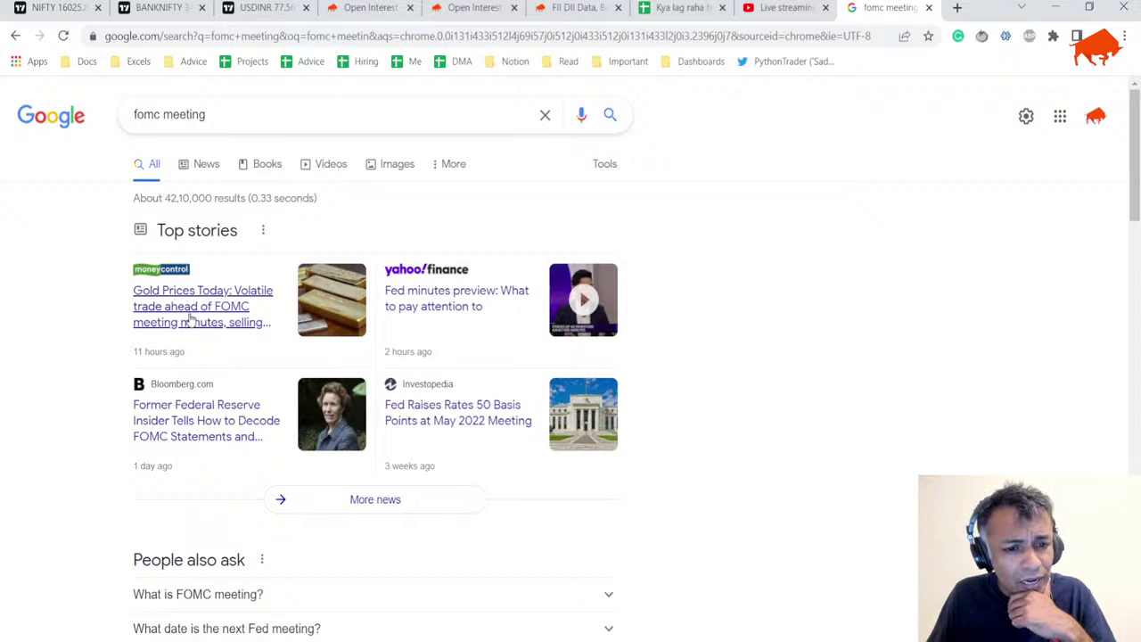
pyautogui.scroll(-5, 189, 319)
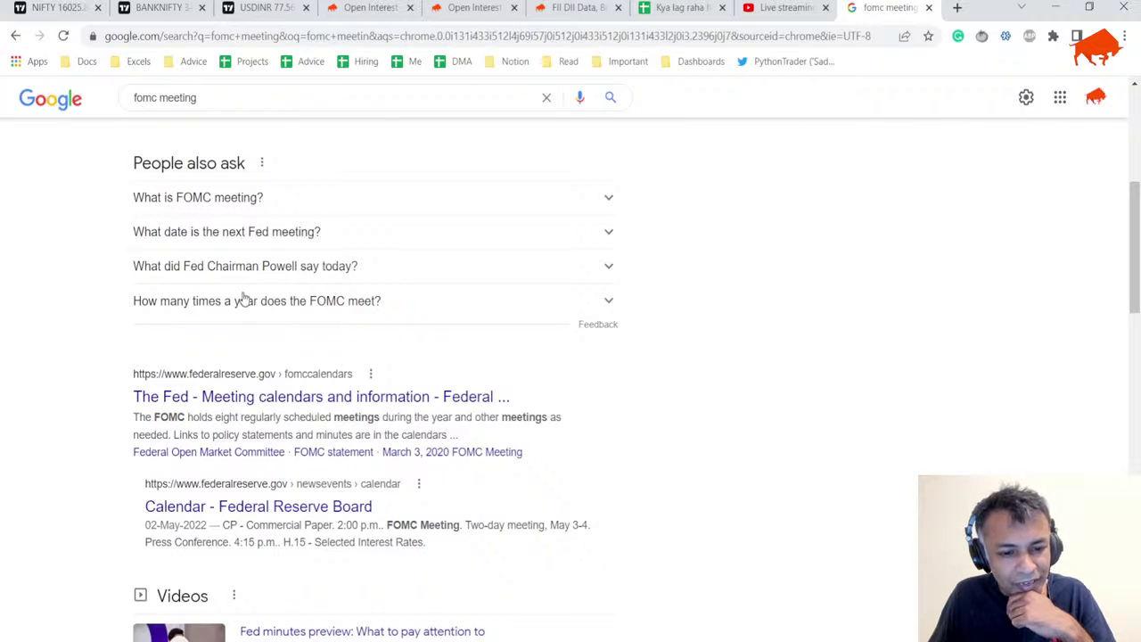
pyautogui.click(263, 400)
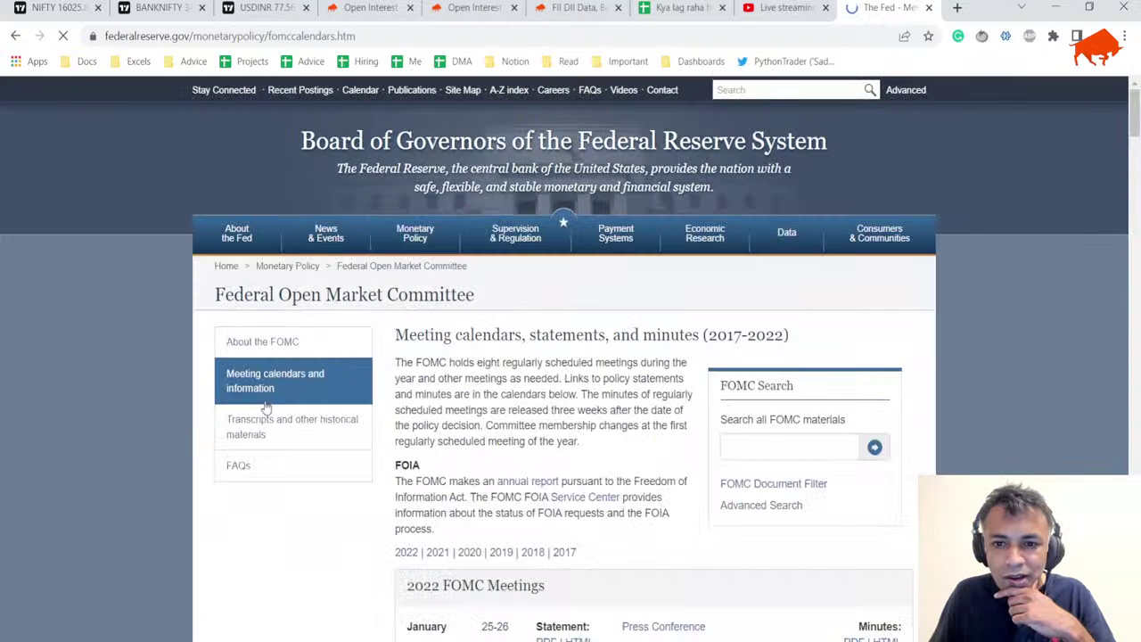
# Scroll through the 2022 FOMC Meetings table to check the meeting dates
pyautogui.scroll(-4, 309, 353)
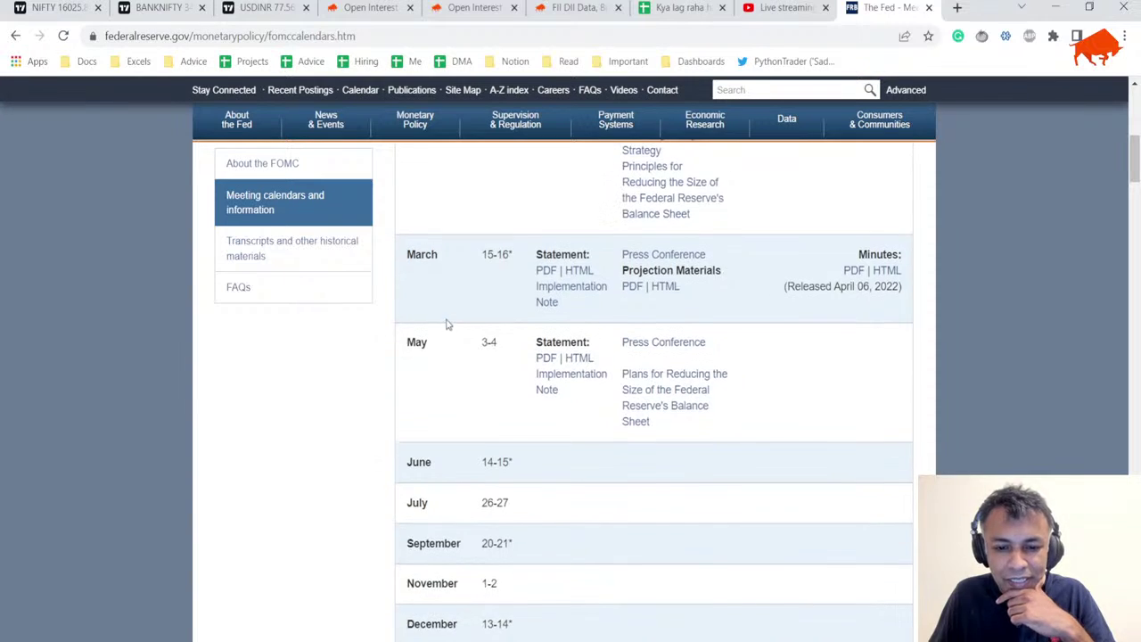
pyautogui.scroll(-2, 447, 324)
pyautogui.scroll(2, 447, 324)
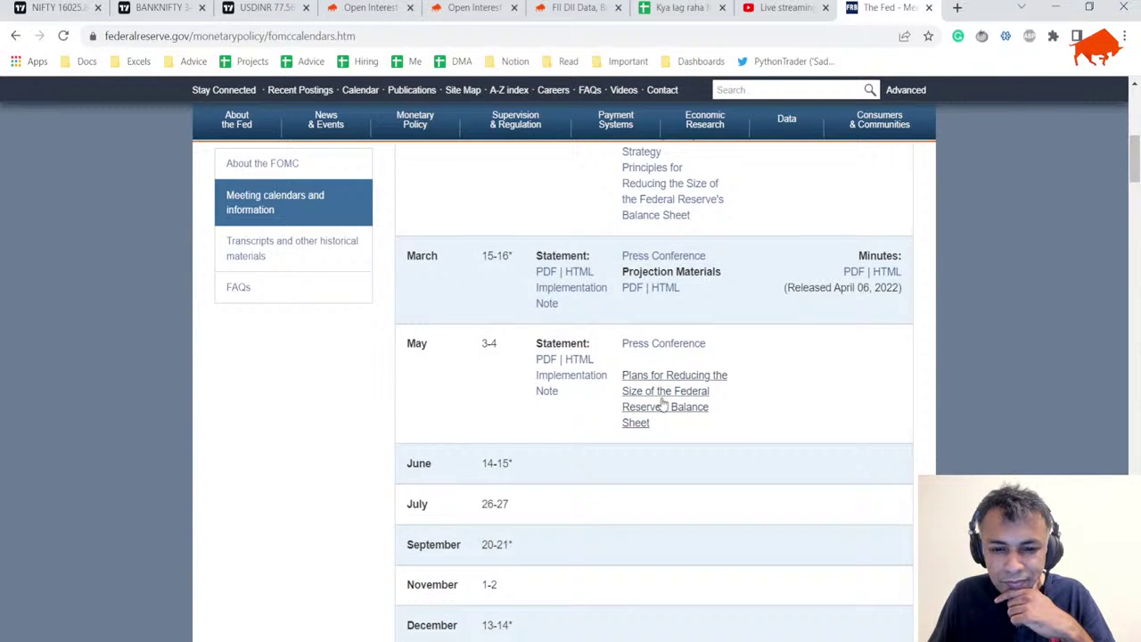
pyautogui.scroll(2, 564, 470)
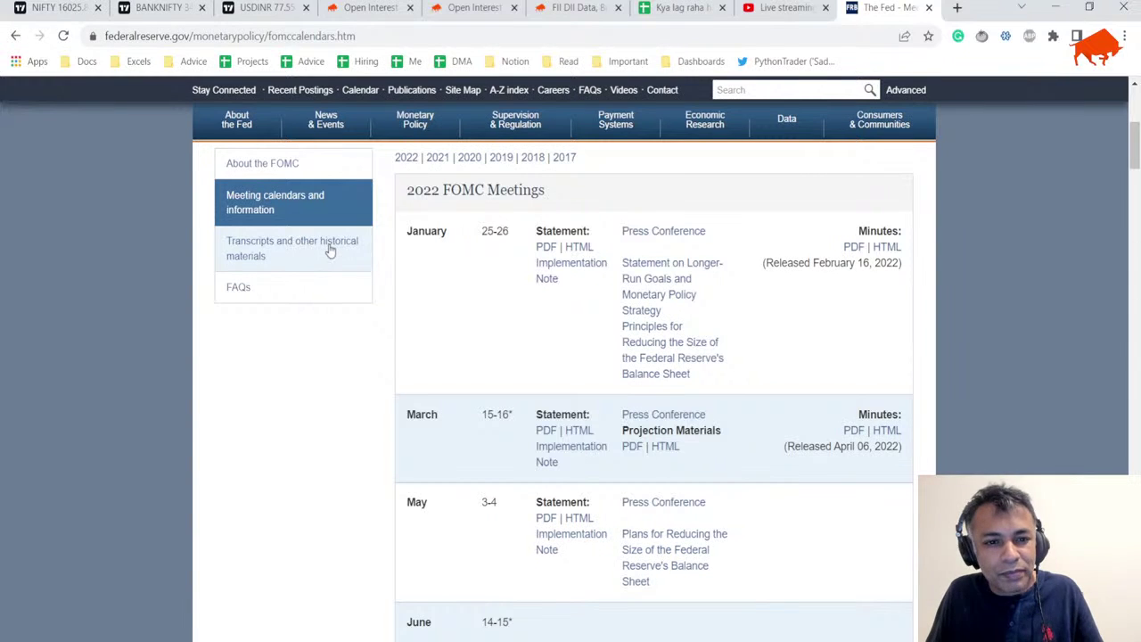
# Return to the Google 'fomc meeting' results and scroll down to the Forbes 50 bps hike story
pyautogui.click(11, 34)
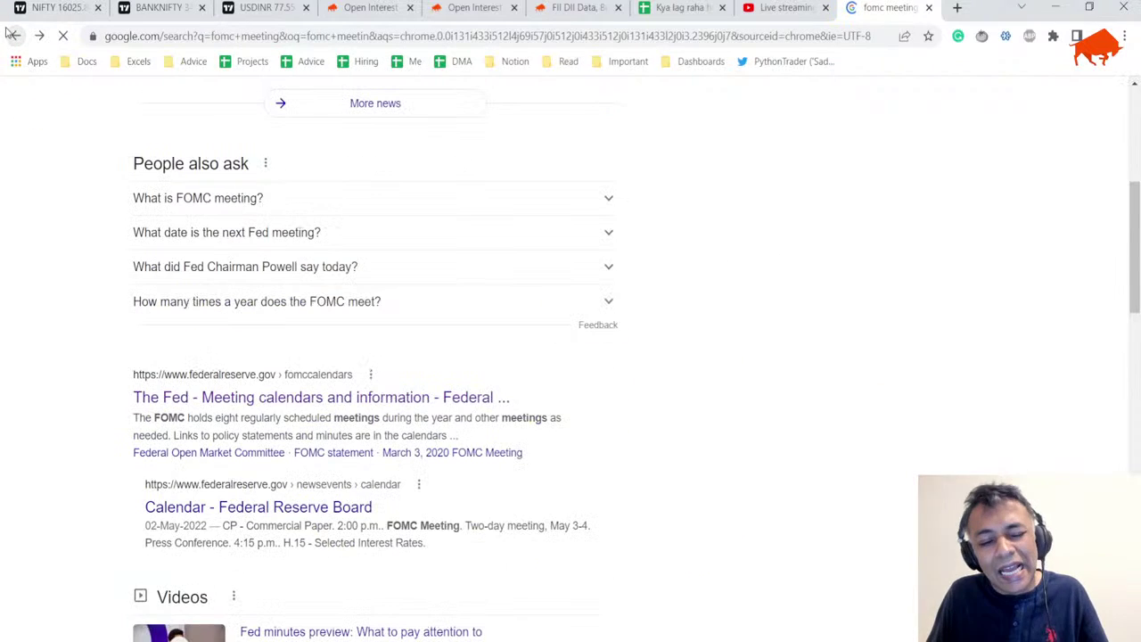
pyautogui.scroll(-2, 473, 445)
pyautogui.scroll(-5, 465, 415)
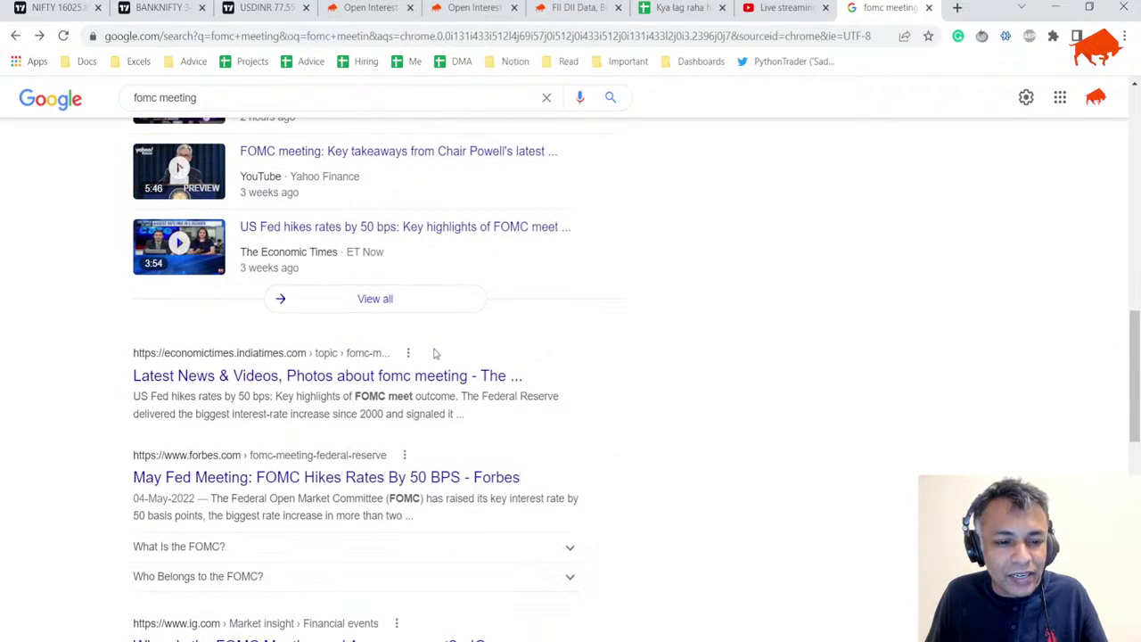
# Run a Google search for 'investing.com economic calendar', fixing the typo along the way
pyautogui.click(453, 35)
pyautogui.write('in')
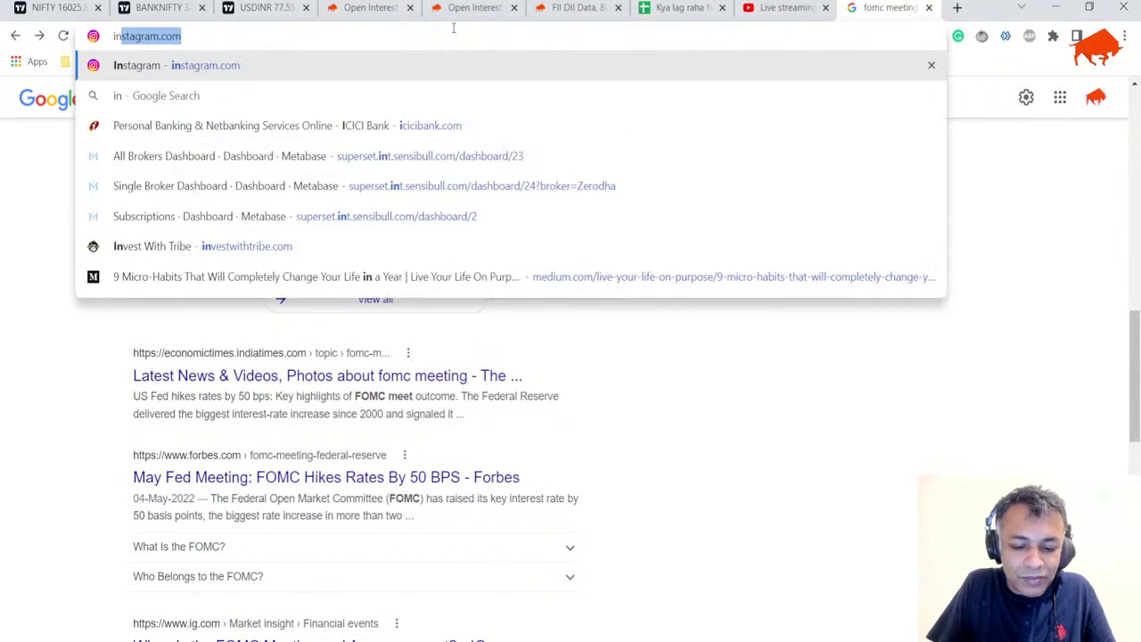
pyautogui.write('vesti')
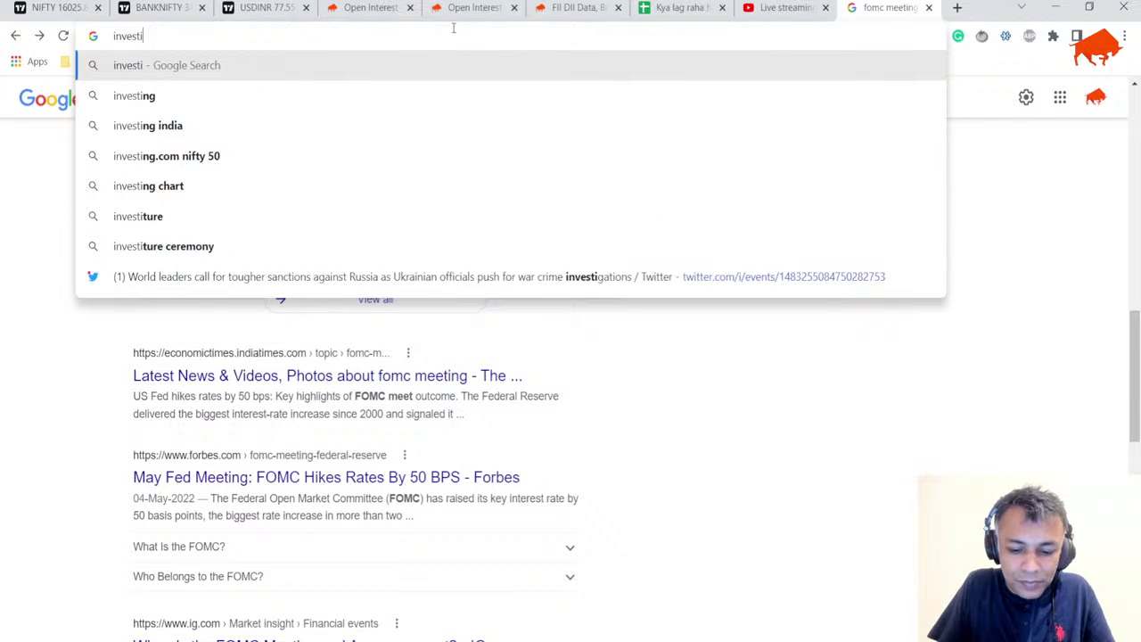
pyautogui.write('ng.com ecp')
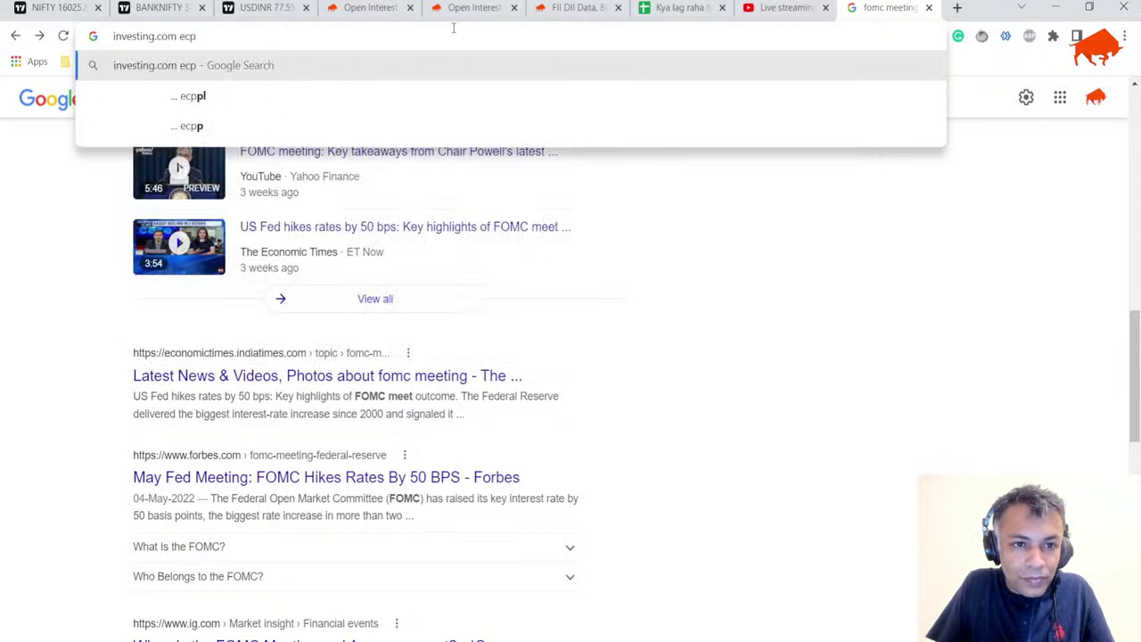
pyautogui.press('BackSpace')
pyautogui.write('ono')
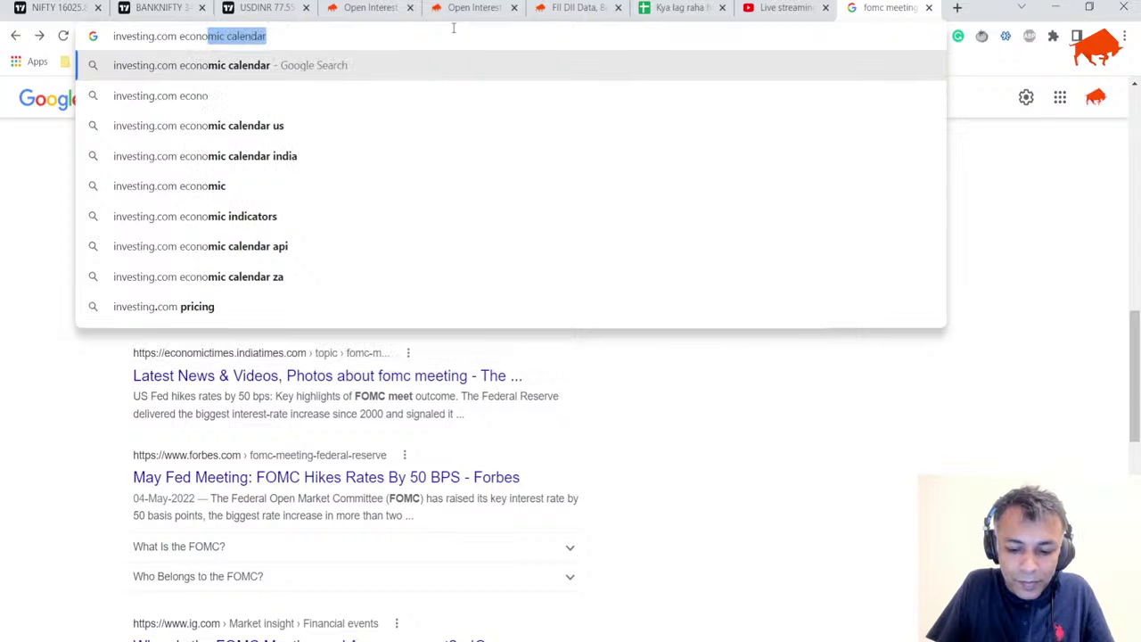
pyautogui.write('mic calendar')
pyautogui.press('Return')
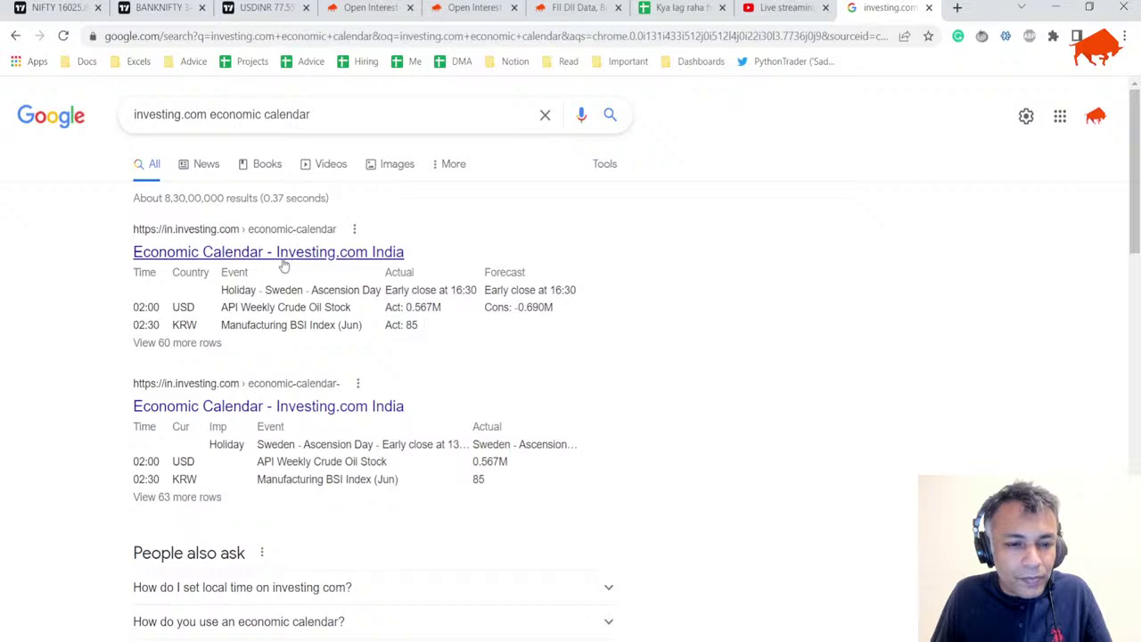
# Open the Investing.com Economic Calendar, browse today's events, and choose 'Later' on the notifications prompt
pyautogui.click(235, 412)
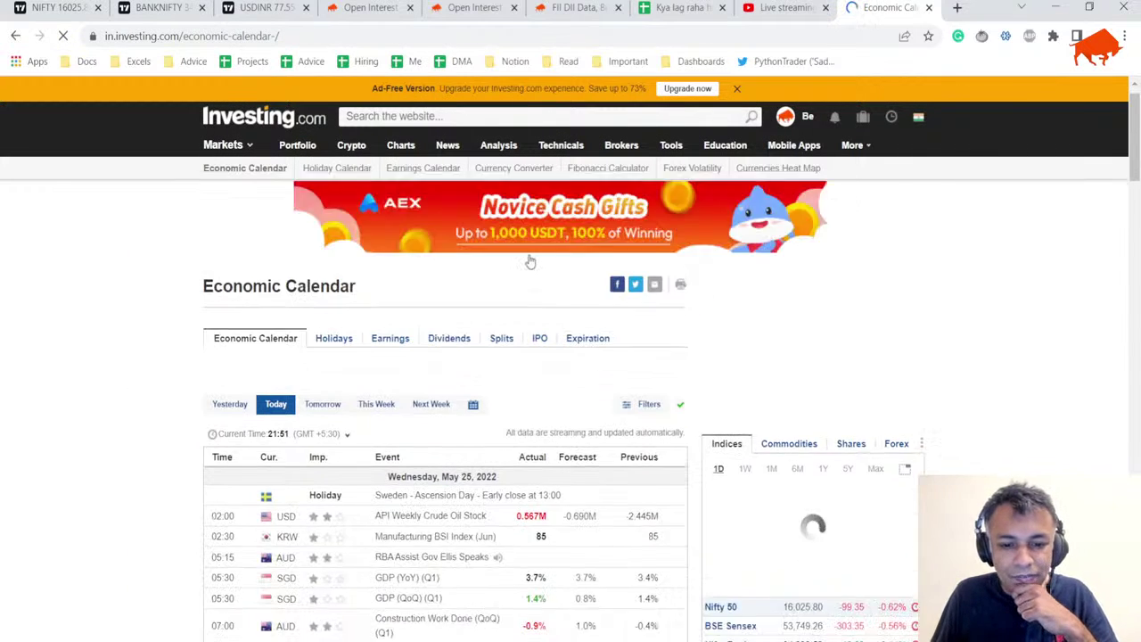
pyautogui.scroll(-1, 530, 257)
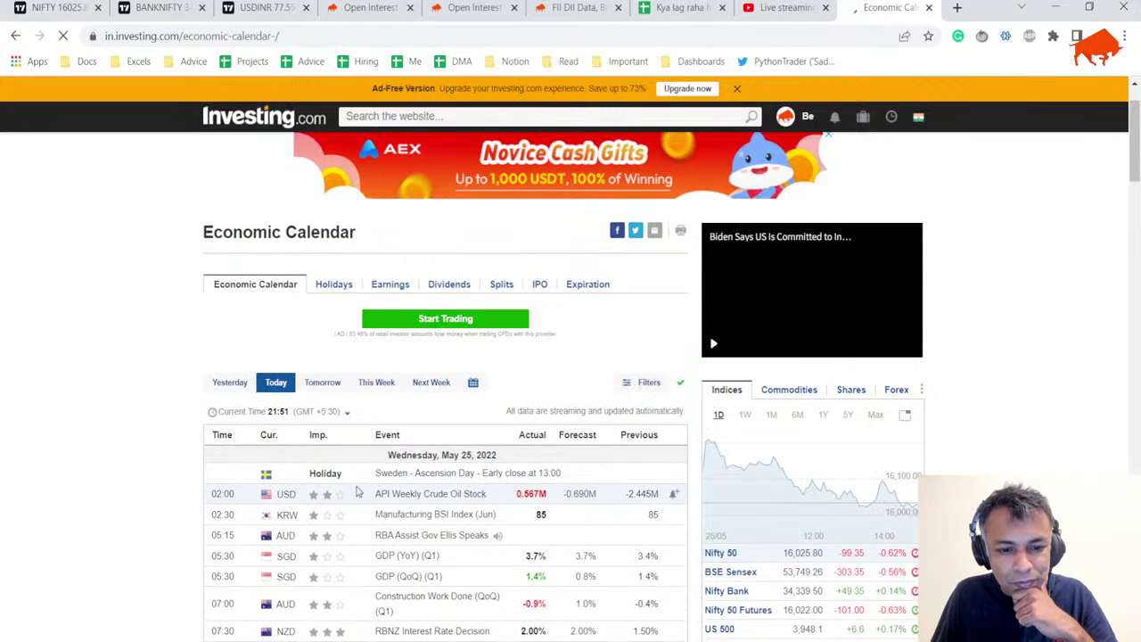
pyautogui.scroll(-3, 339, 473)
pyautogui.scroll(-2, 353, 485)
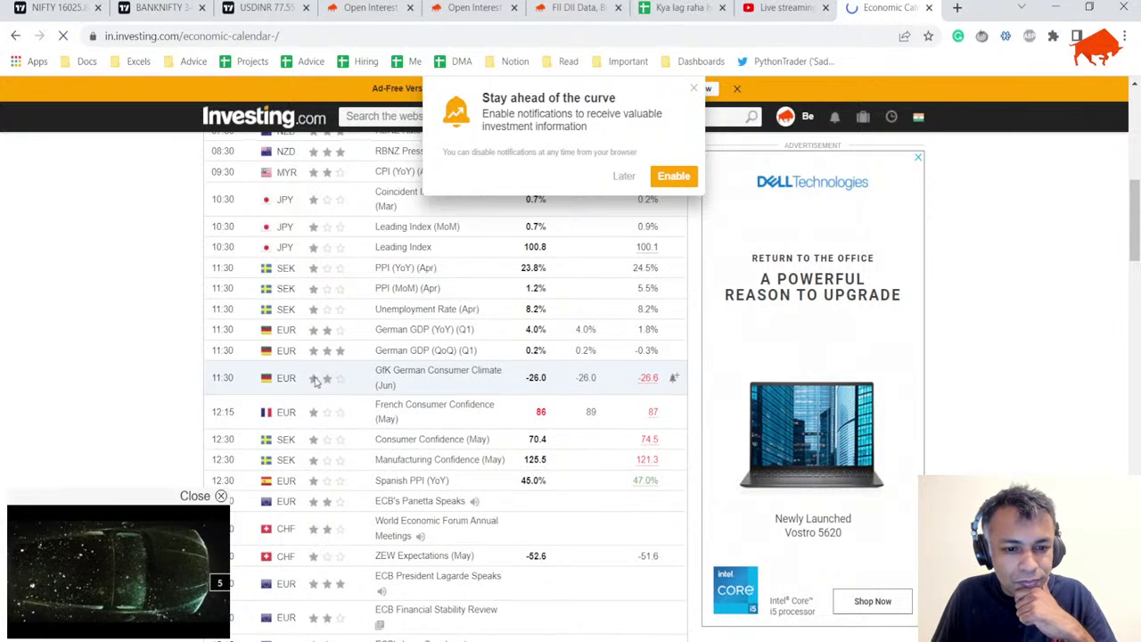
pyautogui.scroll(-2, 317, 381)
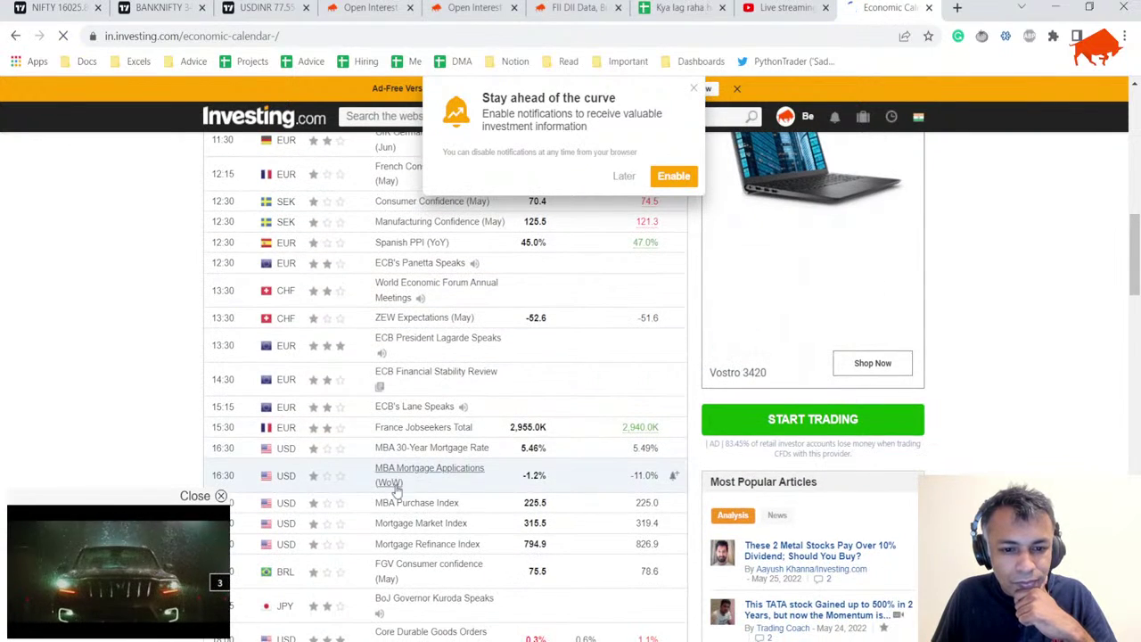
pyautogui.scroll(-2, 393, 508)
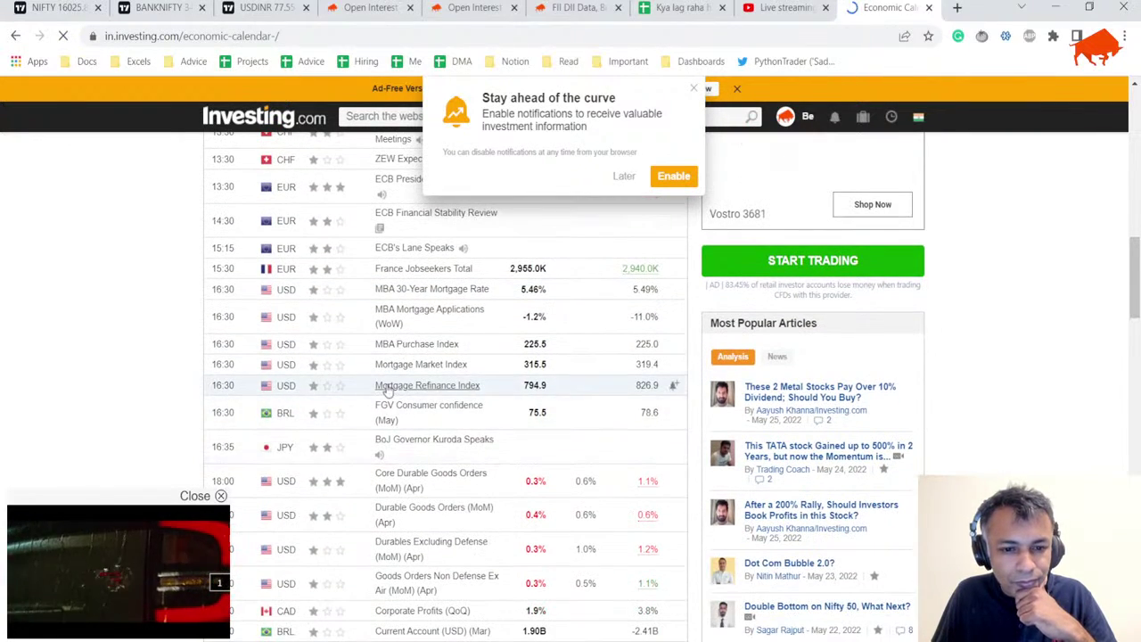
pyautogui.scroll(15, 381, 429)
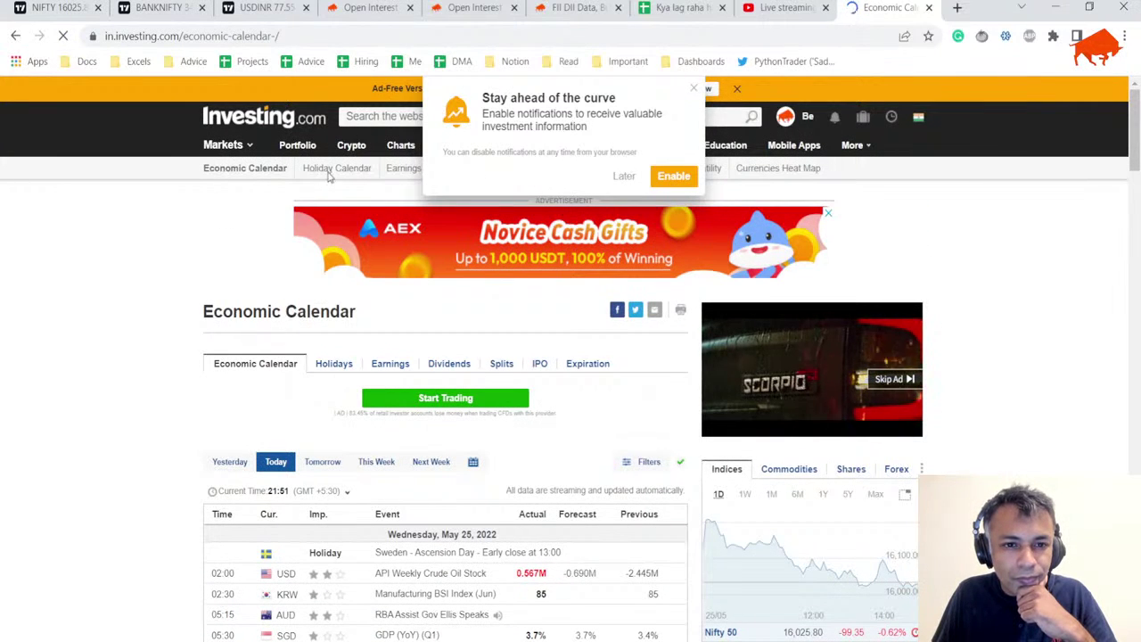
pyautogui.click(624, 177)
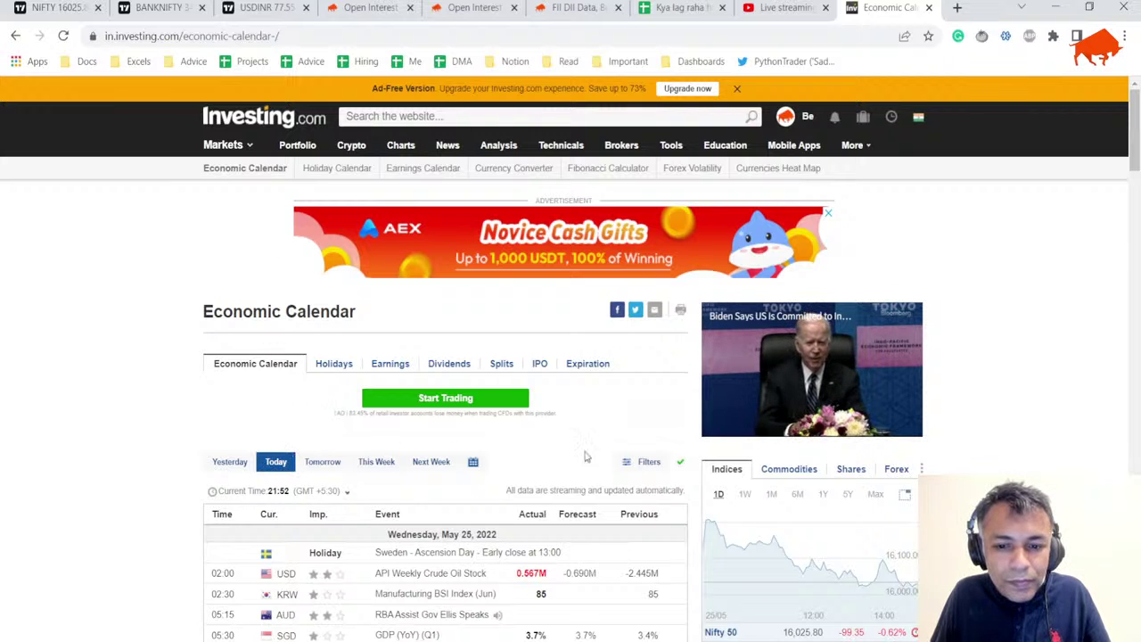
# In the calendar filters, untick Brazil, Canada, Euro Zone, France, Greece, India and Hong Kong
pyautogui.click(643, 474)
pyautogui.scroll(-2, 643, 474)
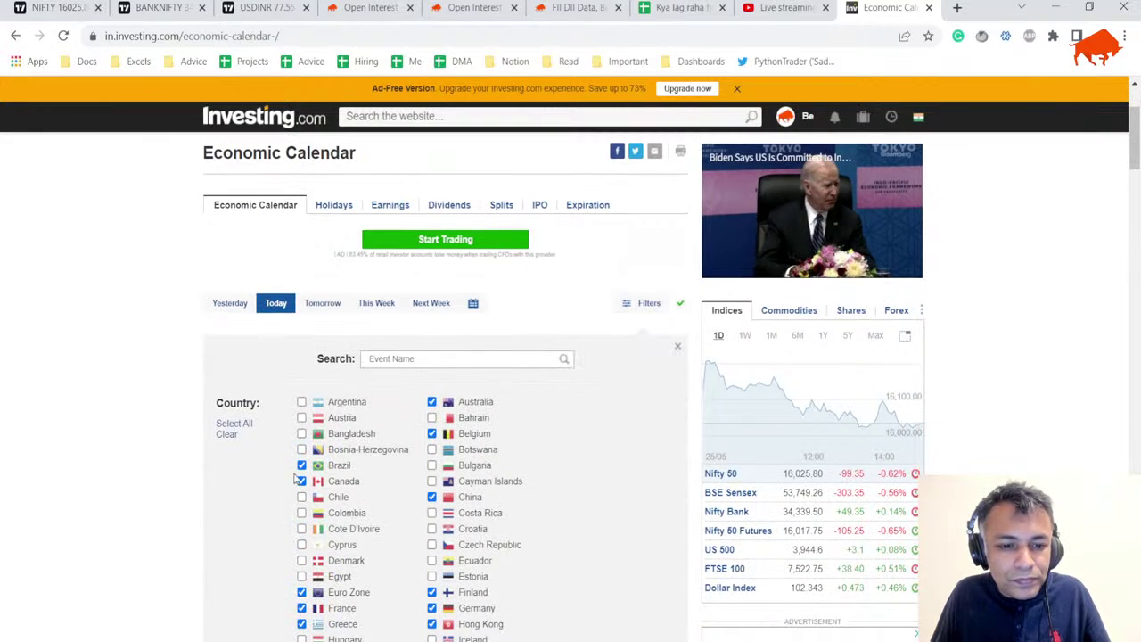
pyautogui.click(301, 465)
pyautogui.click(301, 481)
pyautogui.scroll(-2, 303, 490)
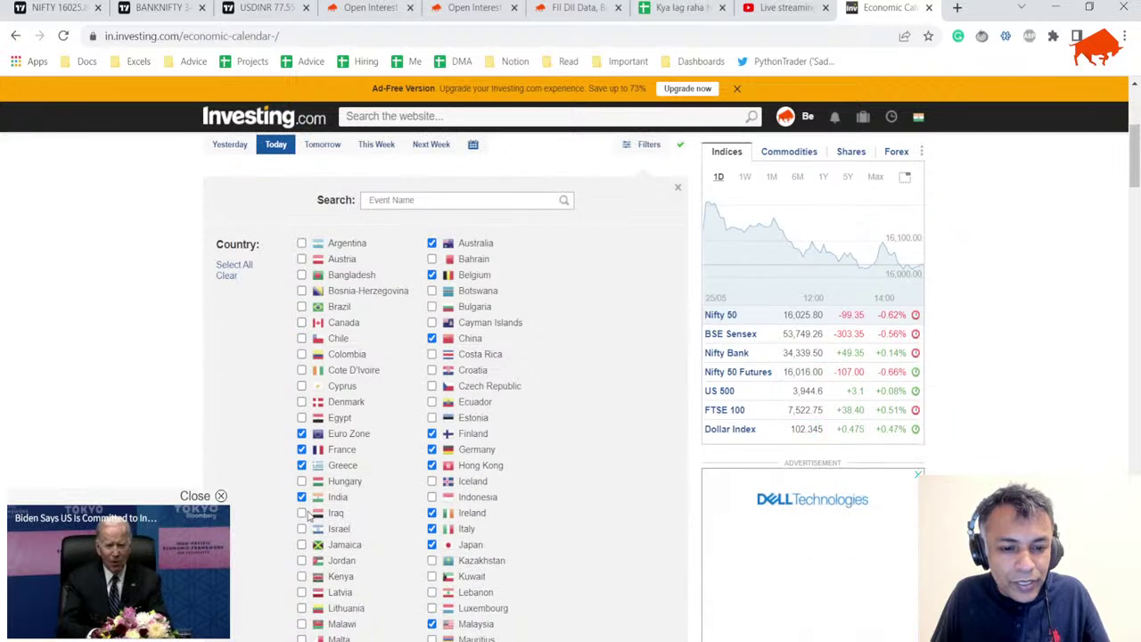
pyautogui.click(301, 433)
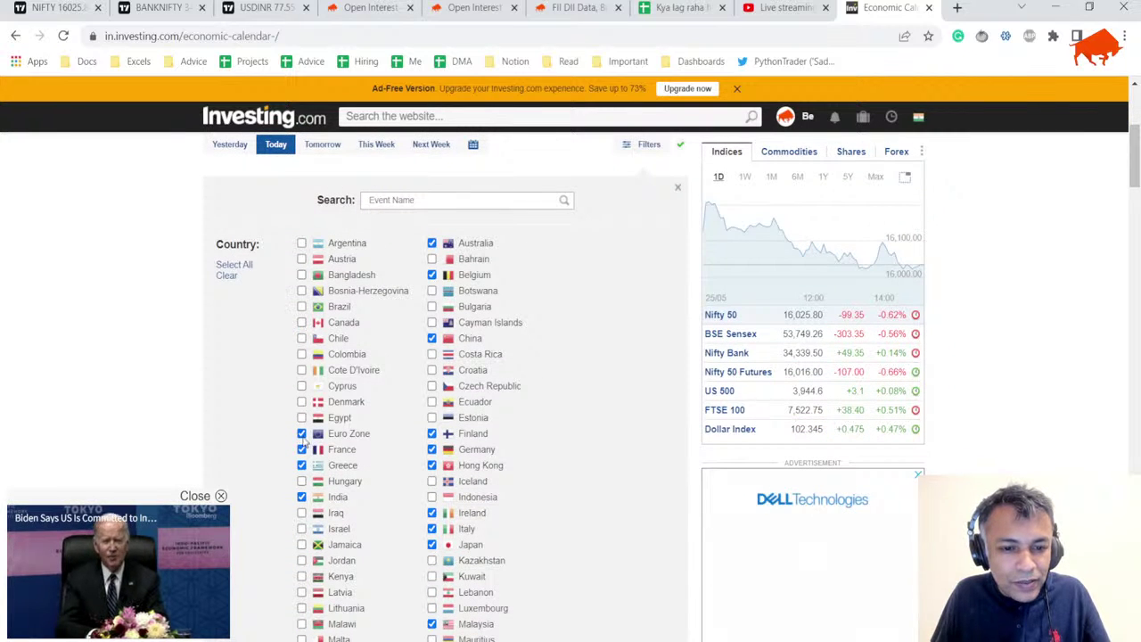
pyautogui.click(302, 449)
pyautogui.click(302, 466)
pyautogui.click(301, 496)
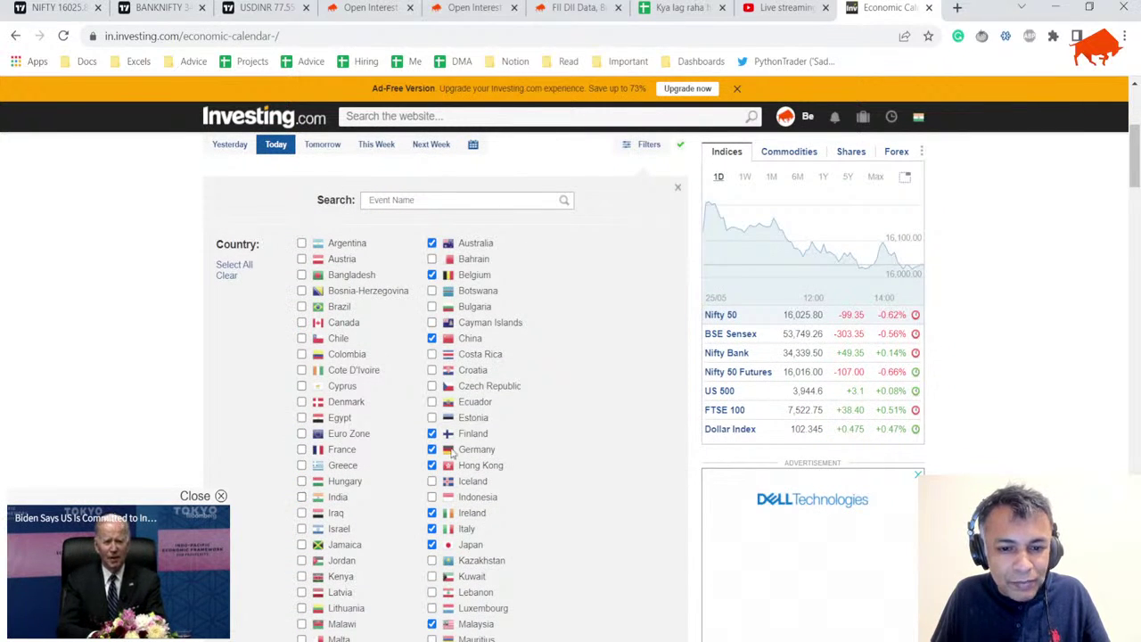
pyautogui.click(431, 465)
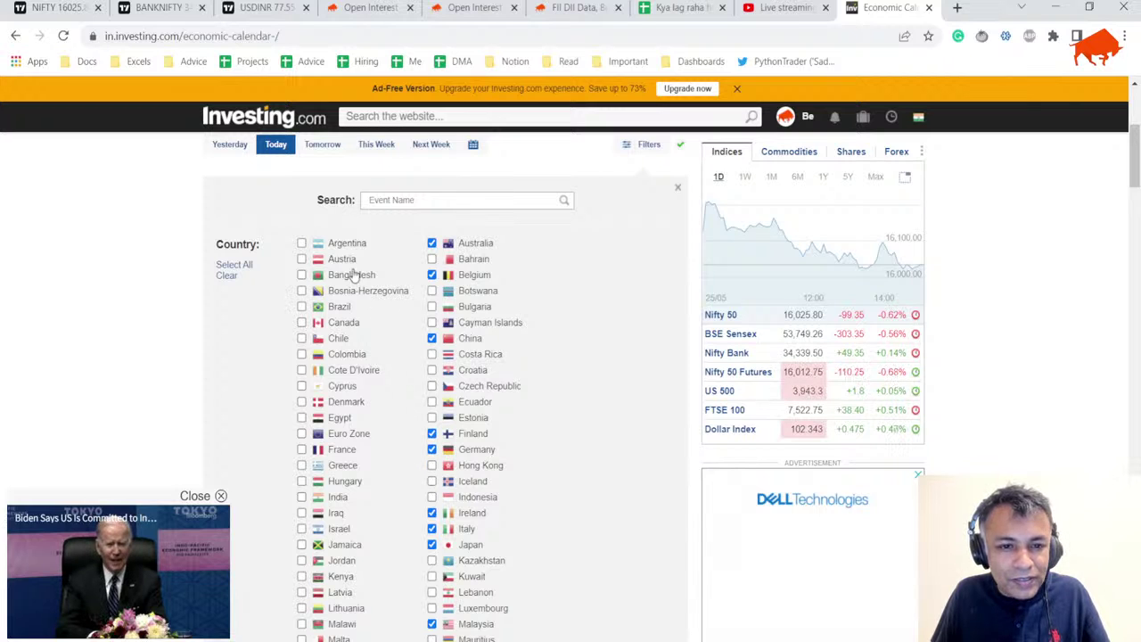
# Clear the remaining country selections so only United States stays ticked
pyautogui.click(226, 274)
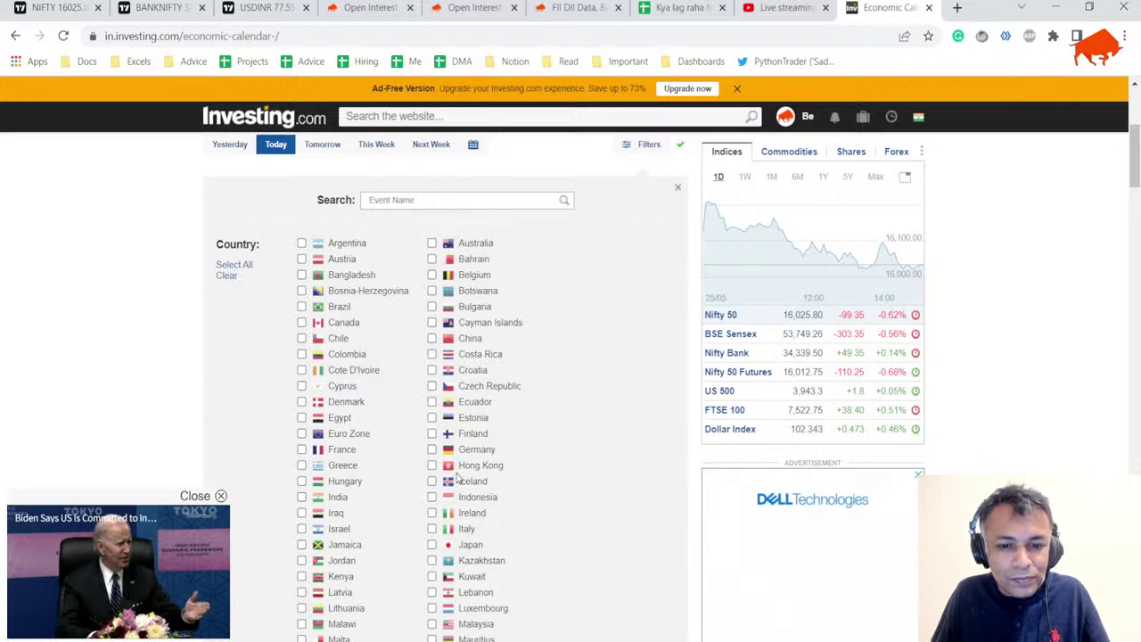
pyautogui.scroll(-1, 451, 446)
pyautogui.scroll(-5, 448, 445)
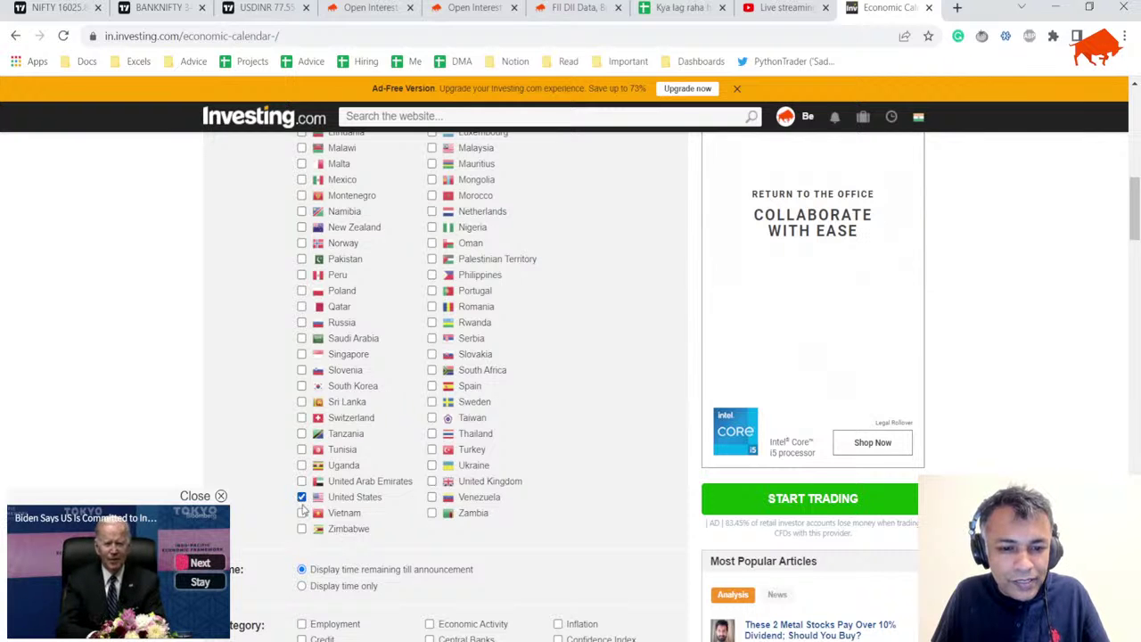
pyautogui.scroll(9, 344, 448)
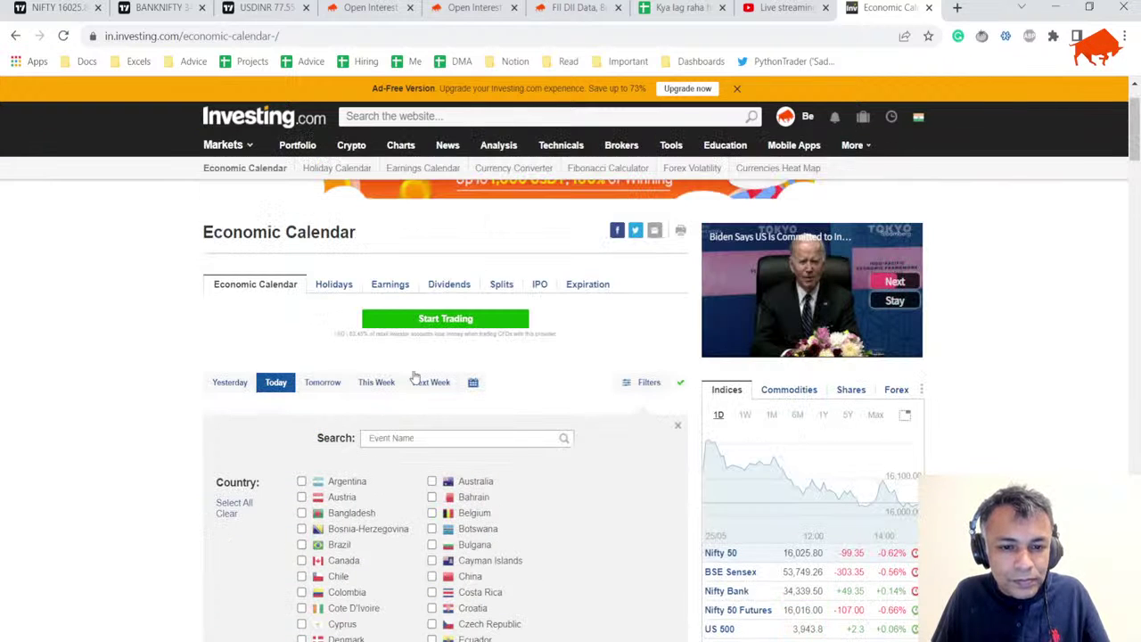
pyautogui.scroll(-11, 388, 446)
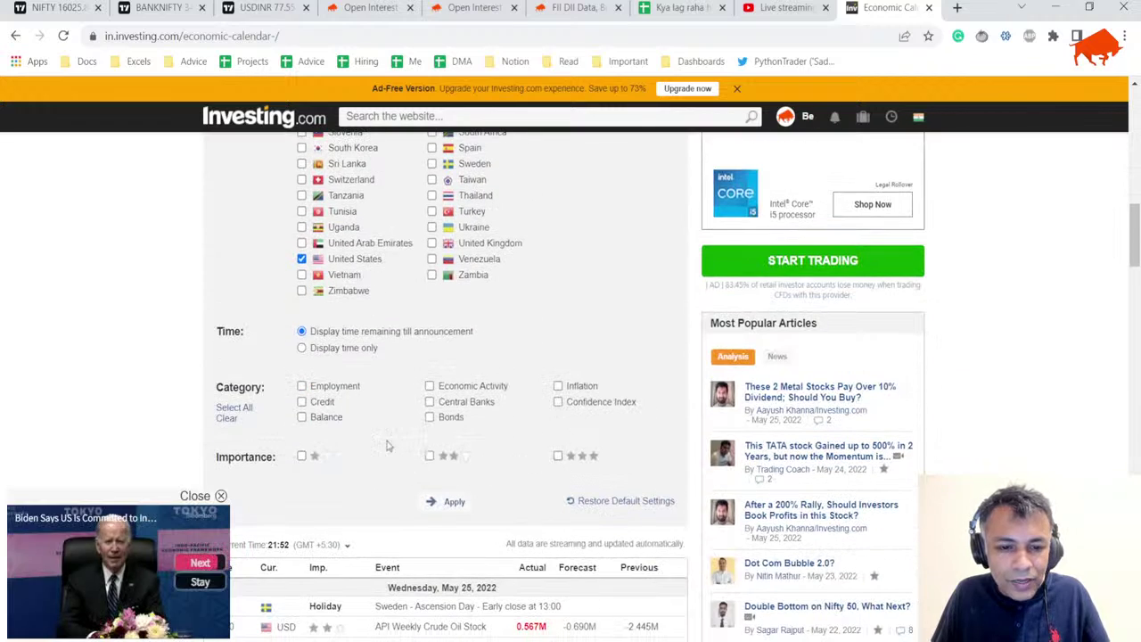
pyautogui.scroll(-1, 383, 392)
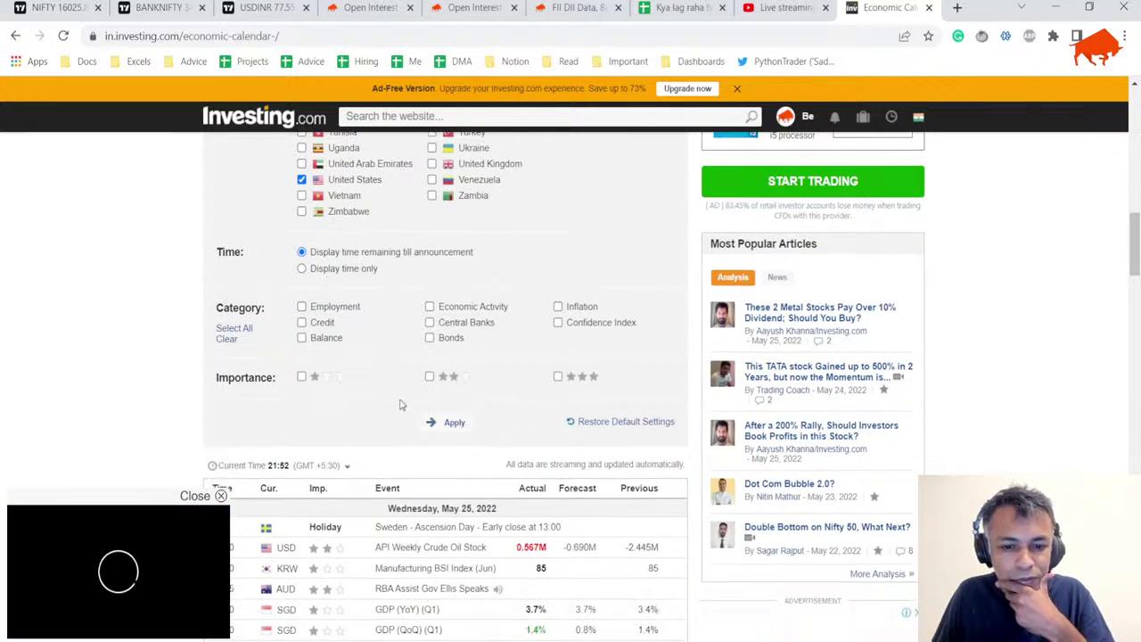
# Apply the US-only filter and review May 25 USD events down to FOMC Meeting Minutes at 23:30
pyautogui.click(460, 424)
pyautogui.click(558, 376)
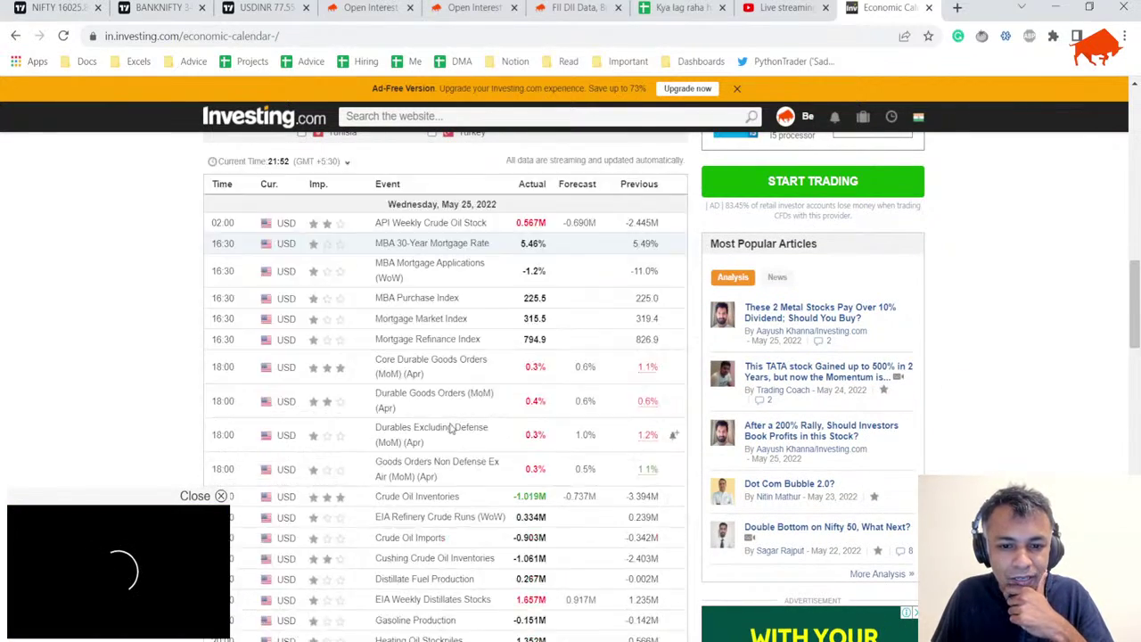
pyautogui.scroll(-10, 452, 429)
pyautogui.scroll(10, 445, 401)
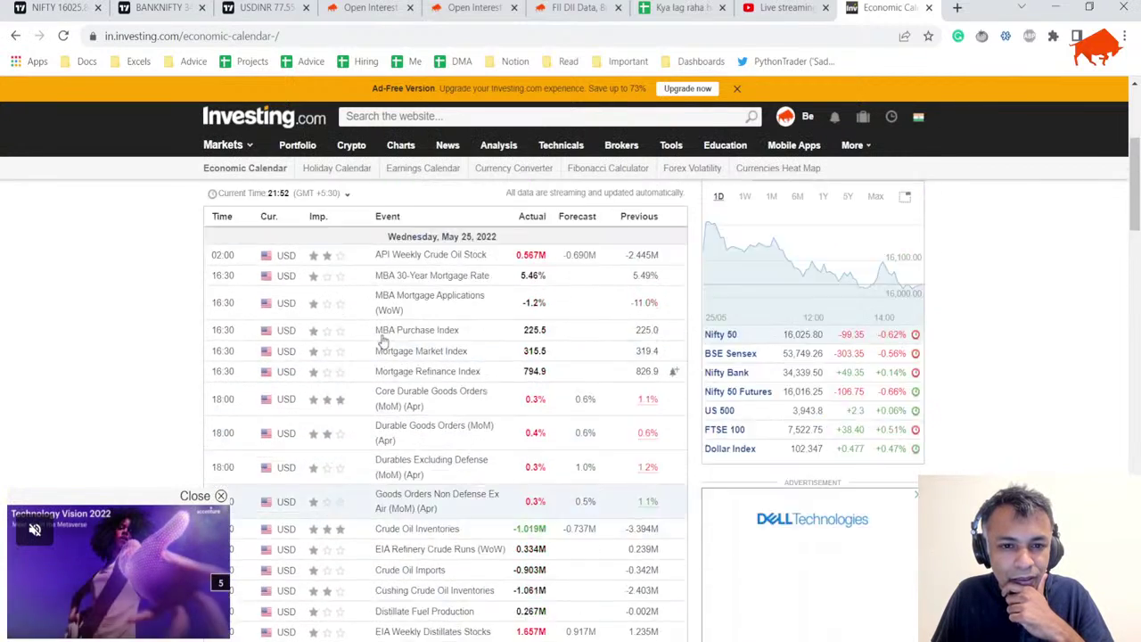
pyautogui.scroll(2, 383, 343)
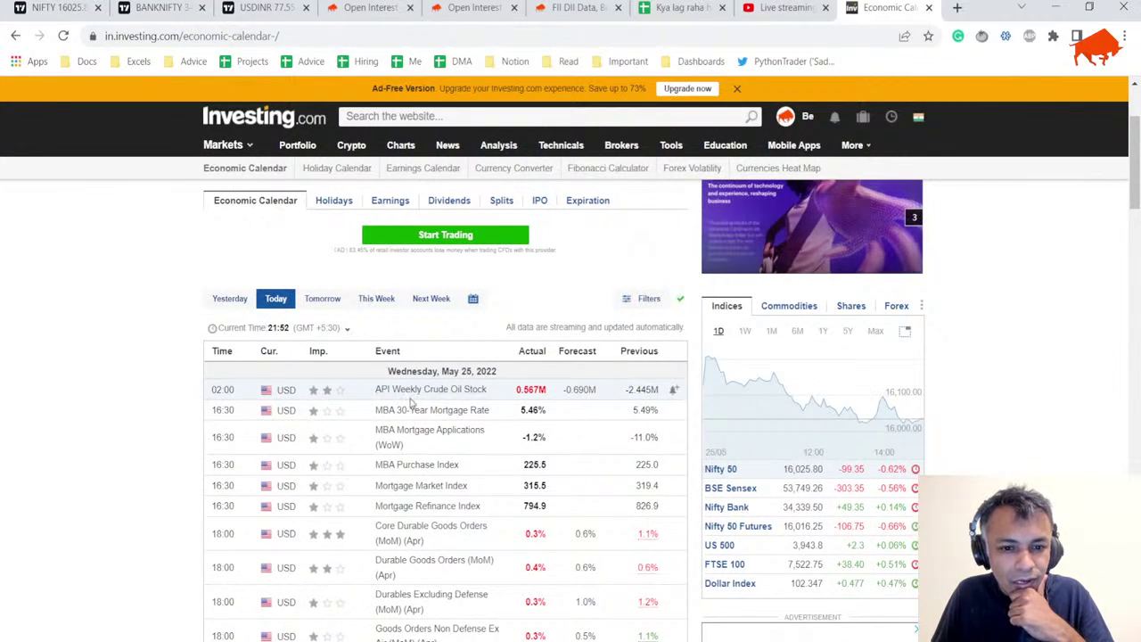
pyautogui.scroll(-1, 410, 409)
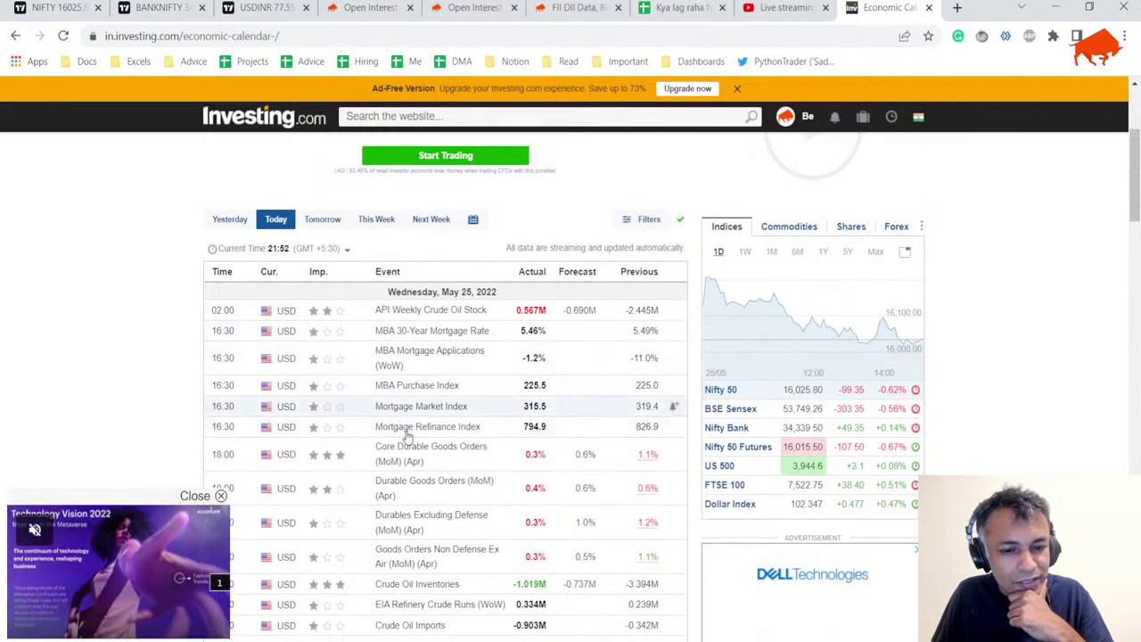
pyautogui.scroll(-1, 408, 418)
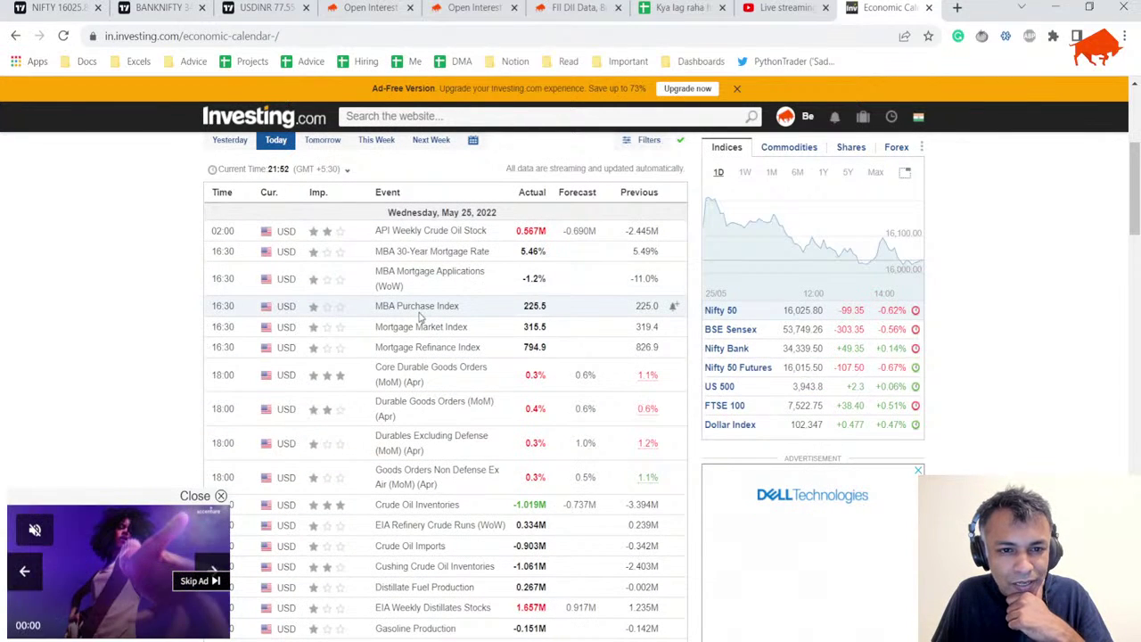
pyautogui.scroll(-2, 420, 321)
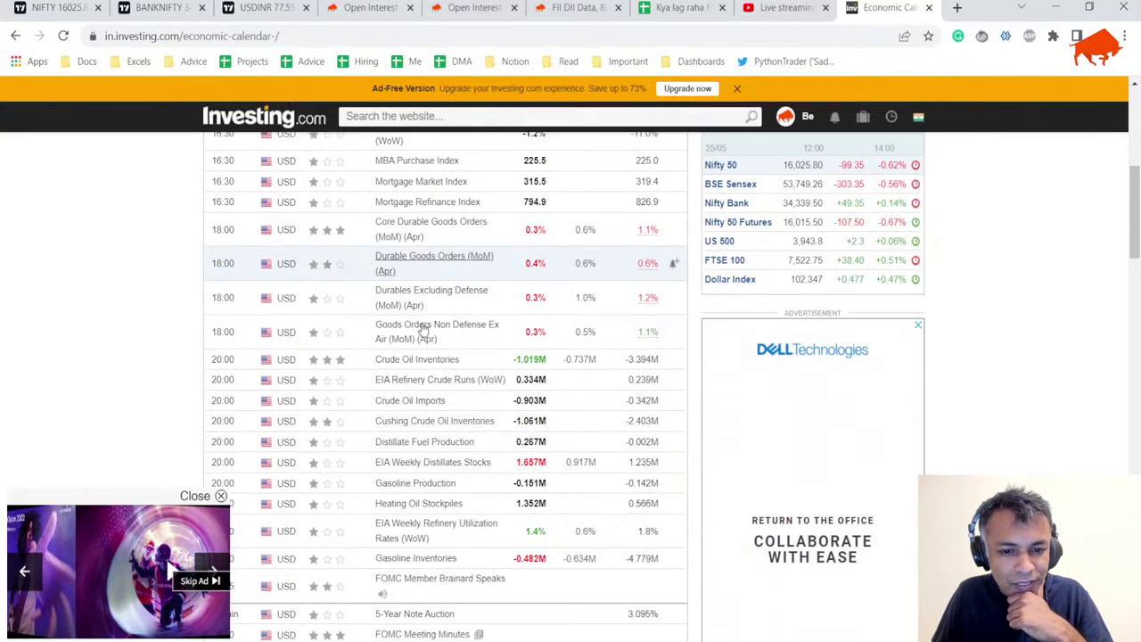
pyautogui.scroll(-1, 419, 384)
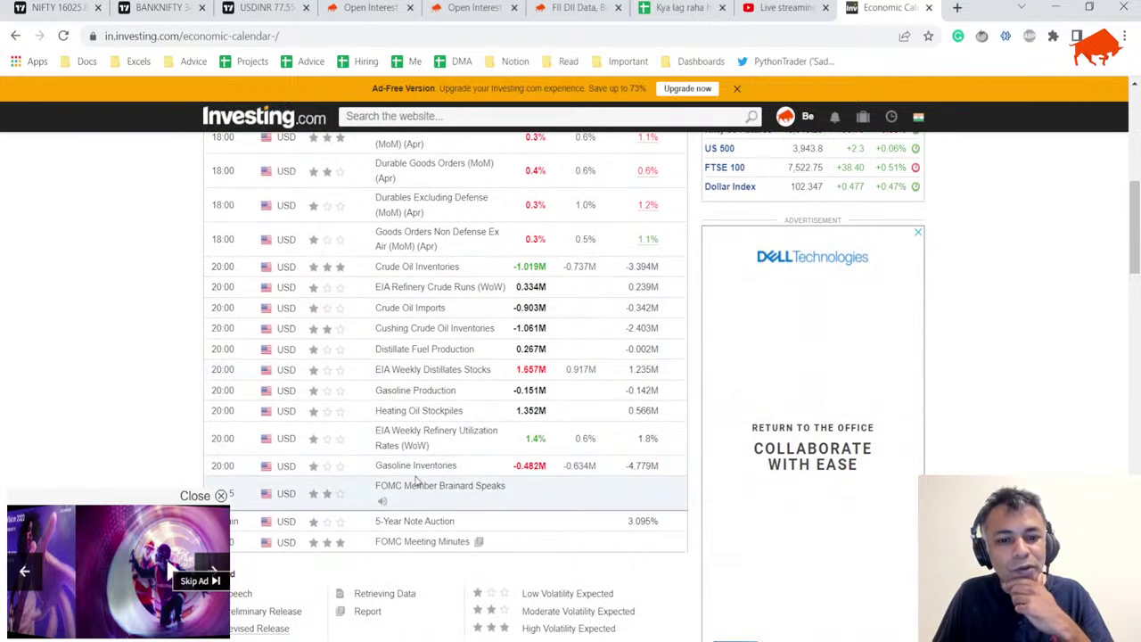
pyautogui.scroll(-1, 417, 486)
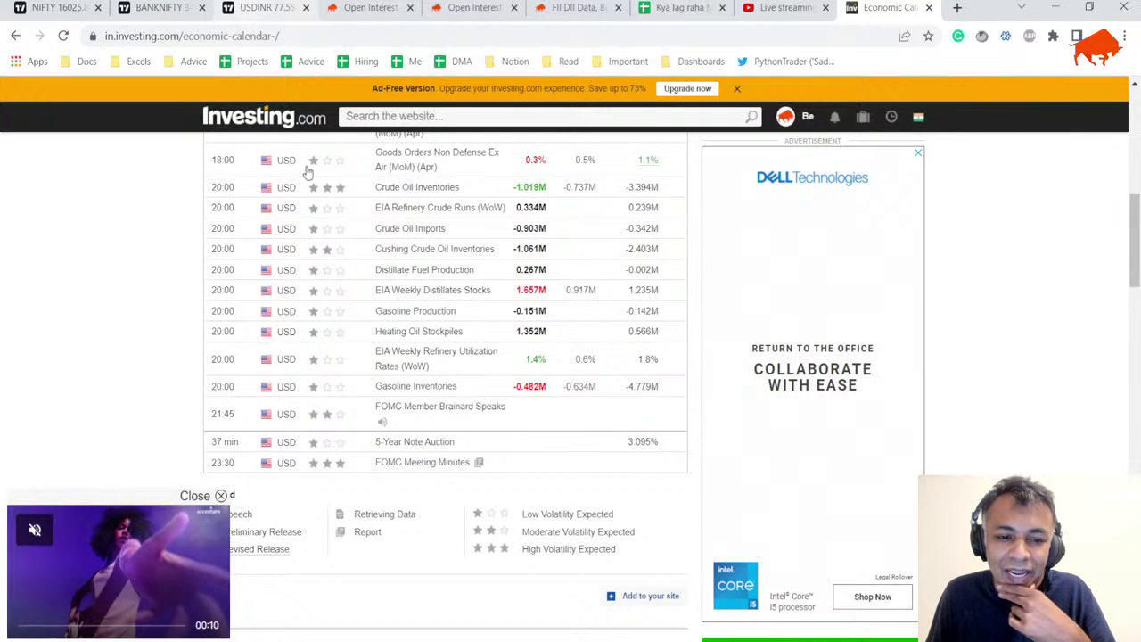
# Close the floating video ad at the bottom-left of the calendar
pyautogui.click(221, 496)
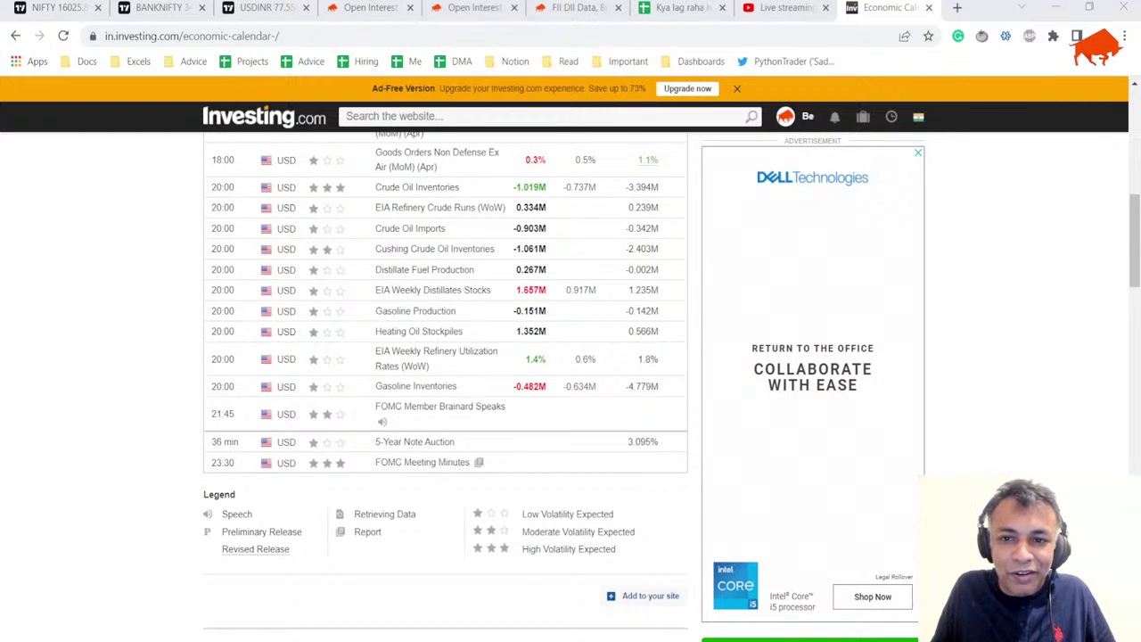
# Switch back to the NIFTY tab showing the weekly chart with its descending channel
pyautogui.click(40, 8)
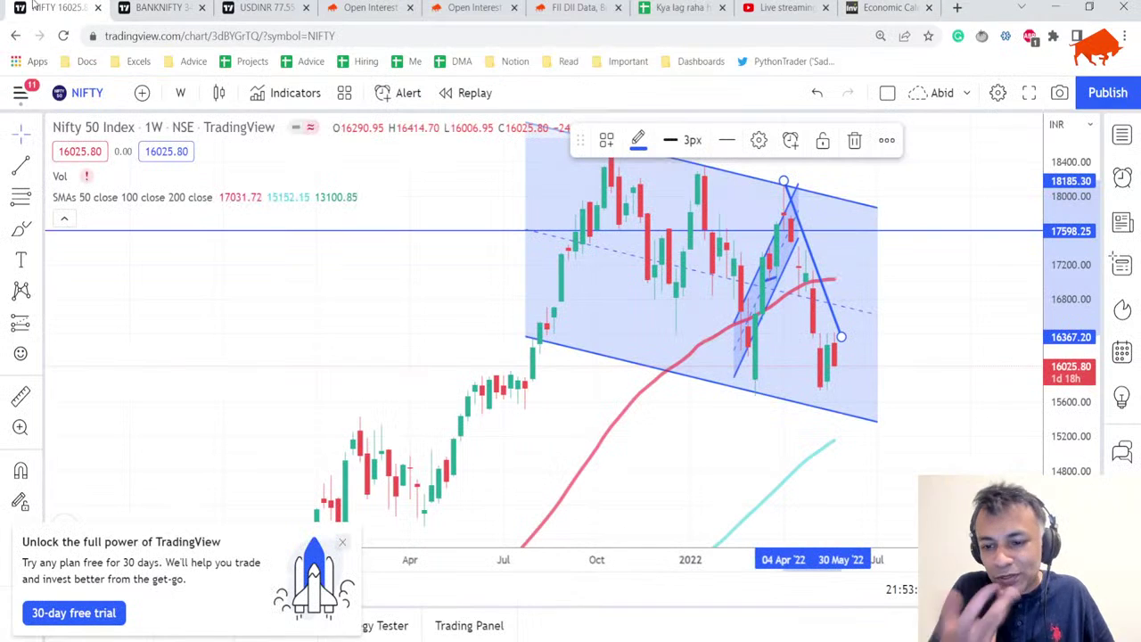